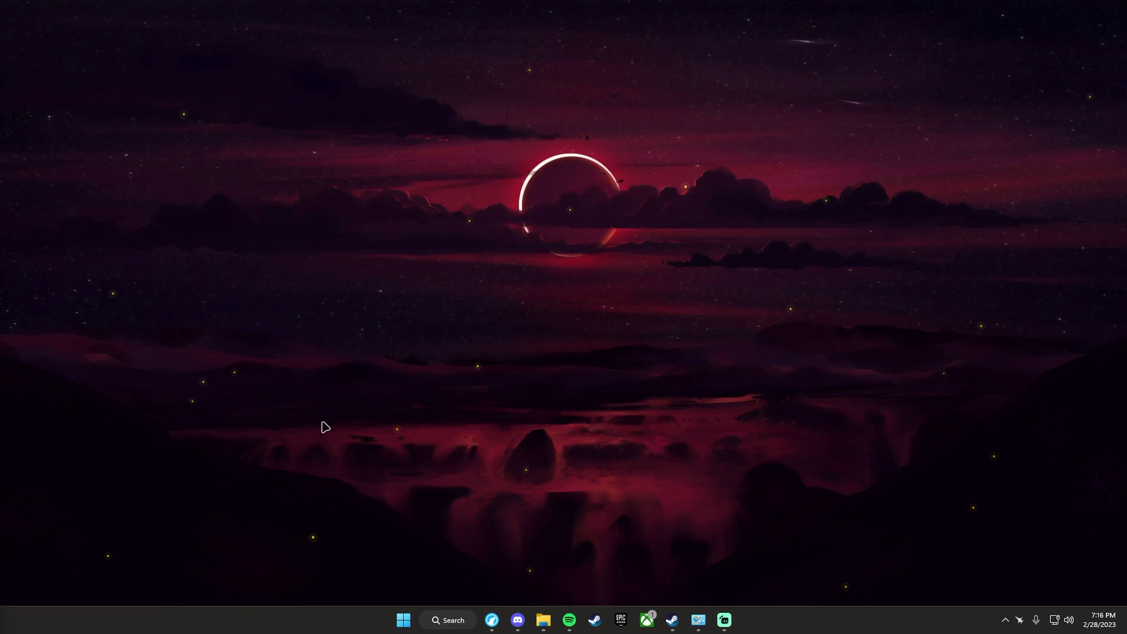
Open the official rufus.ie site from the DuckDuckGo 'Rufus Download' results in Firefox
click(491, 621)
click(229, 41)
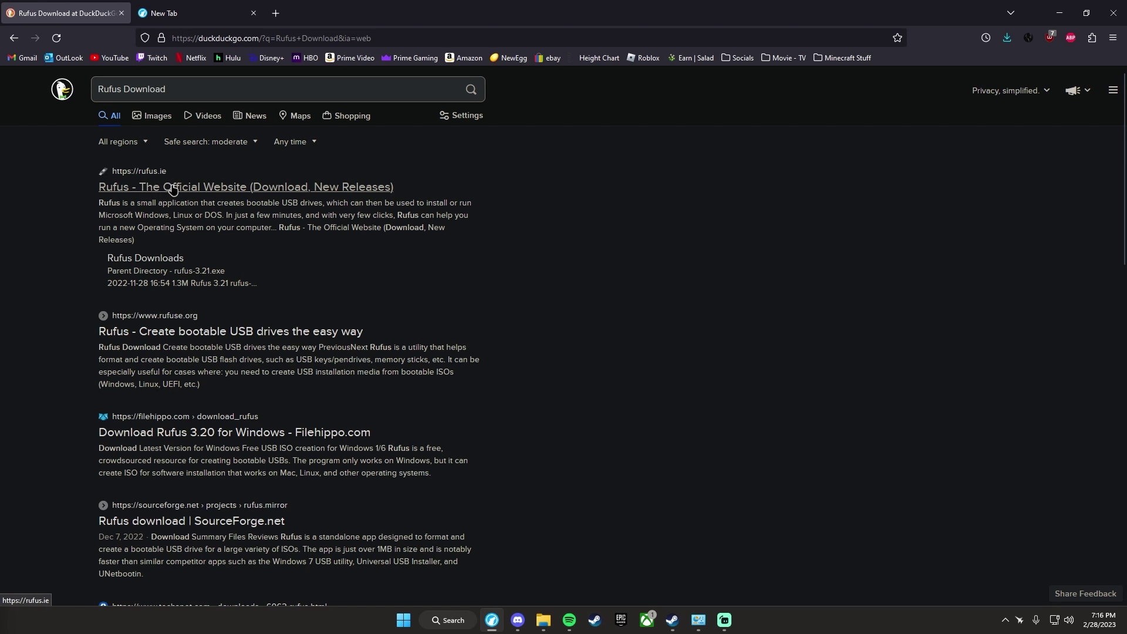
click(173, 186)
scroll(435, 308, down, 5)
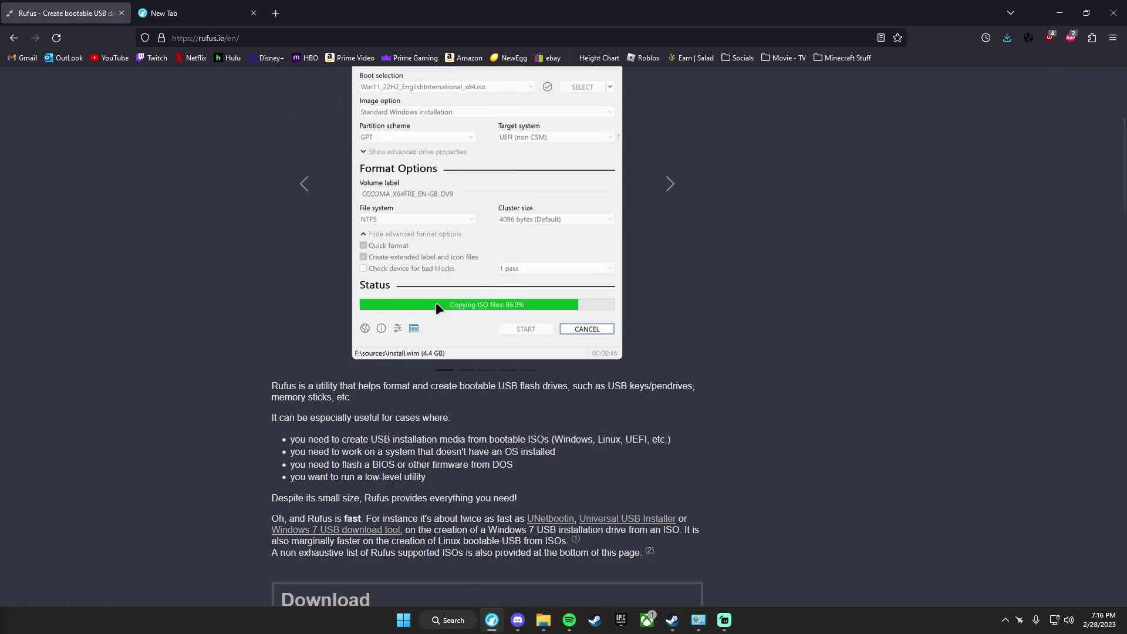
scroll(370, 370, down, 3)
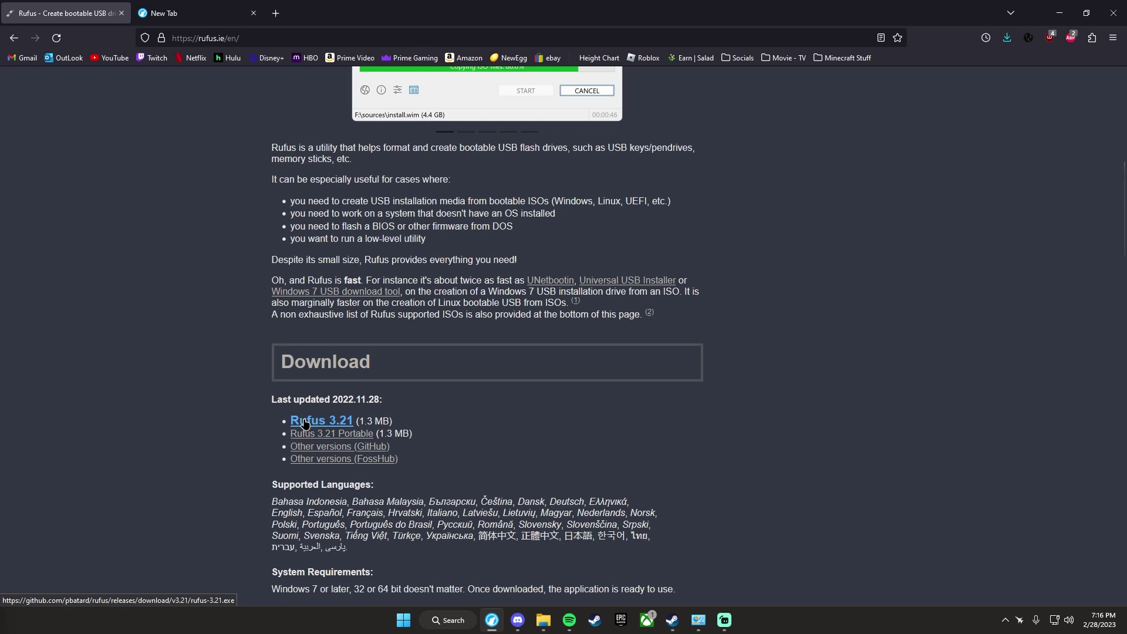
Run the 'Ghost Spectre Windows 11' web search from the second Firefox tab
click(186, 11)
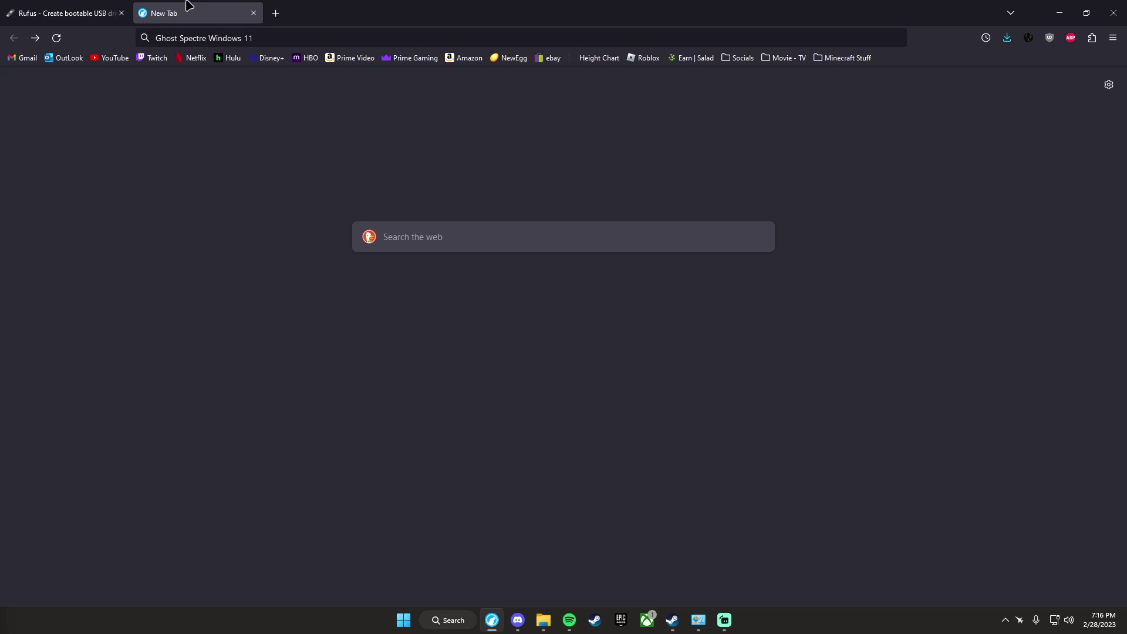
click(286, 38)
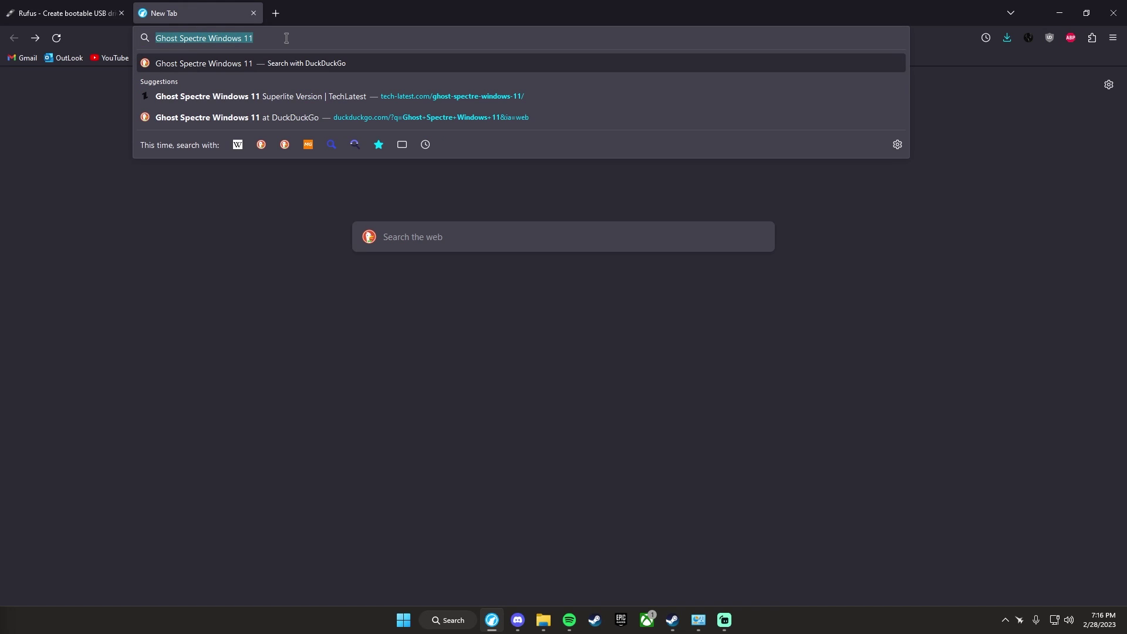
click(286, 37)
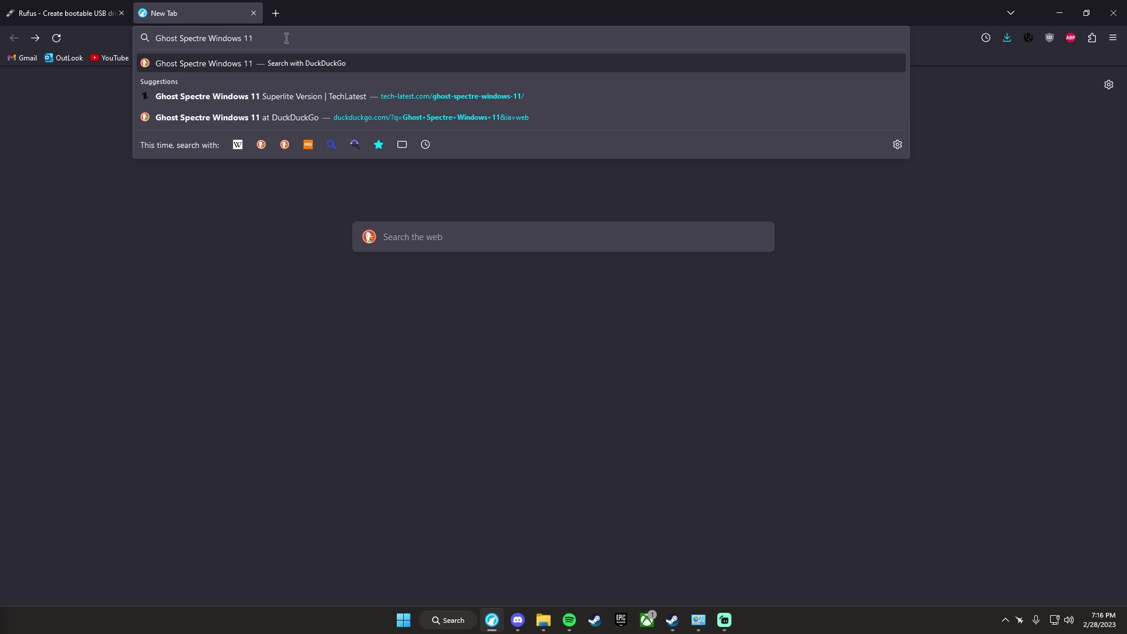
key(Return)
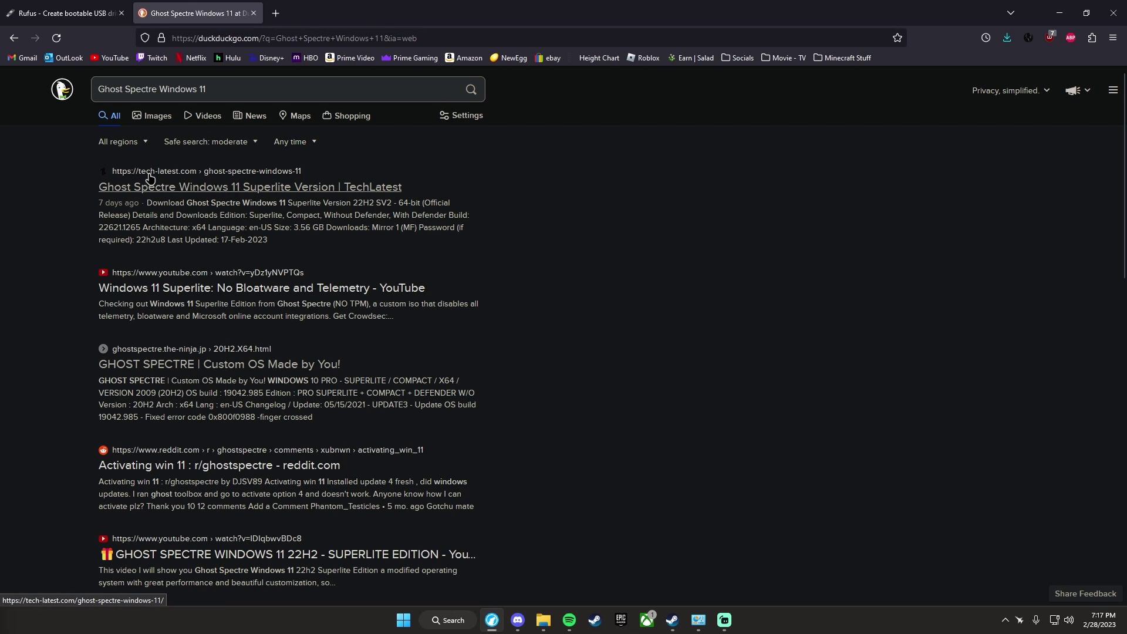
Download the 22H2 build 22621.1265 zip from Mirror 1 via the TechLatest article
click(154, 187)
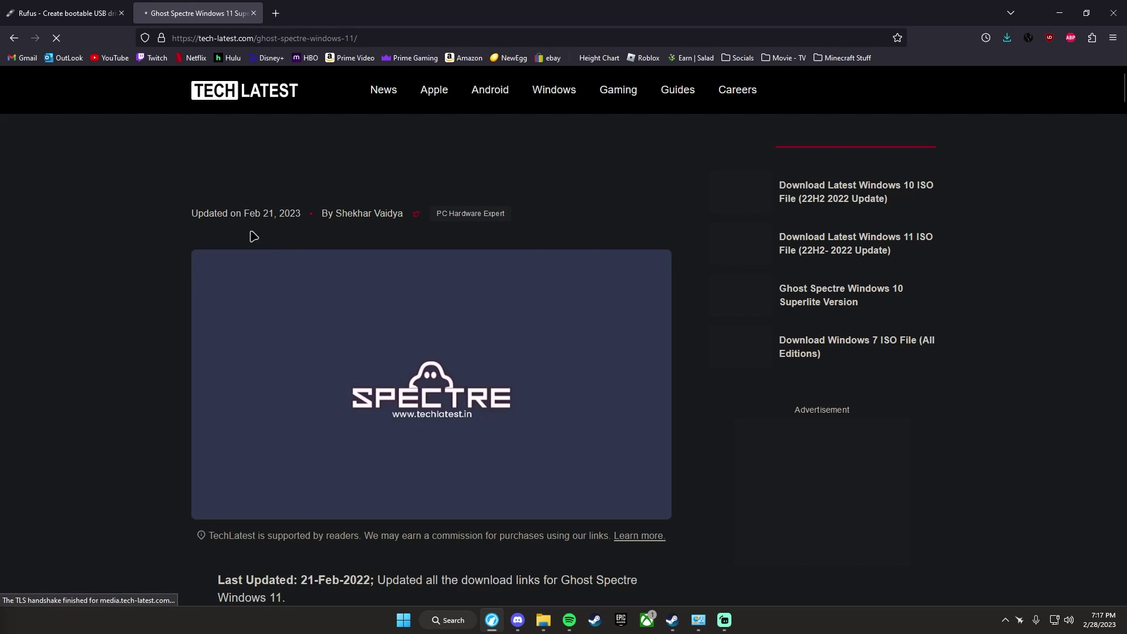
scroll(318, 277, down, 1)
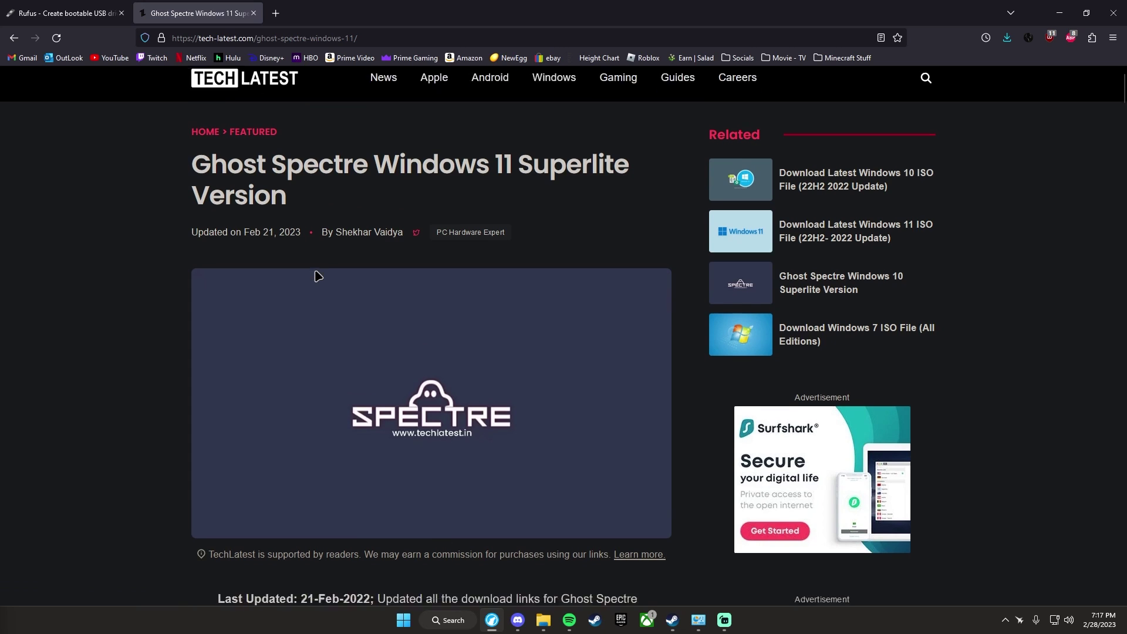
scroll(318, 276, down, 3)
scroll(317, 277, down, 5)
scroll(318, 280, down, 3)
scroll(318, 279, down, 2)
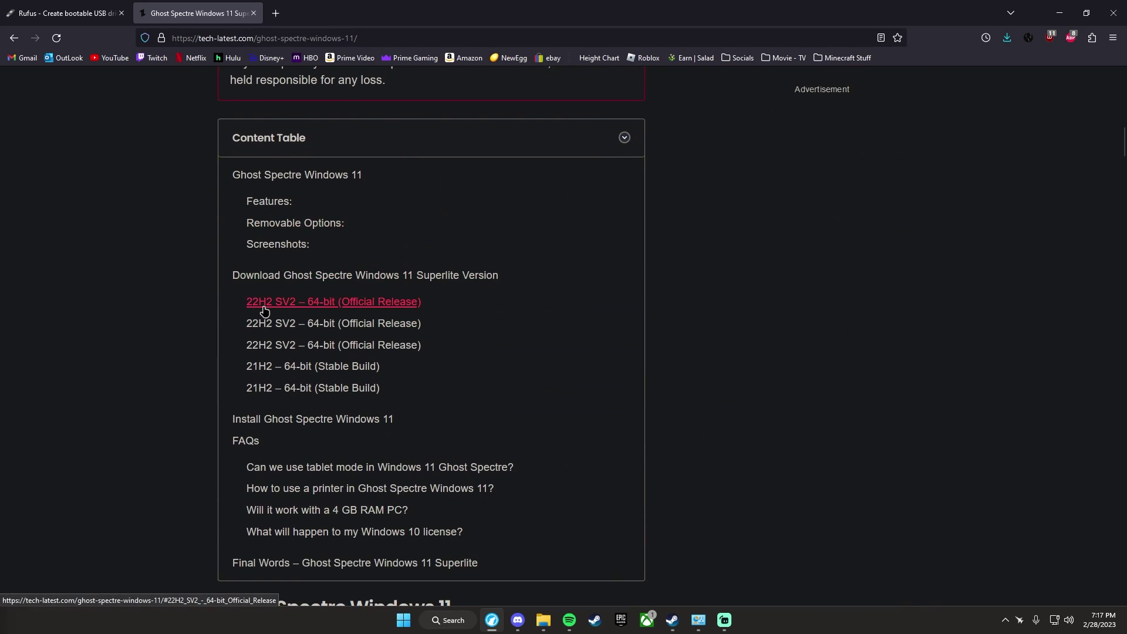
scroll(302, 307, down, 1)
scroll(303, 307, down, 3)
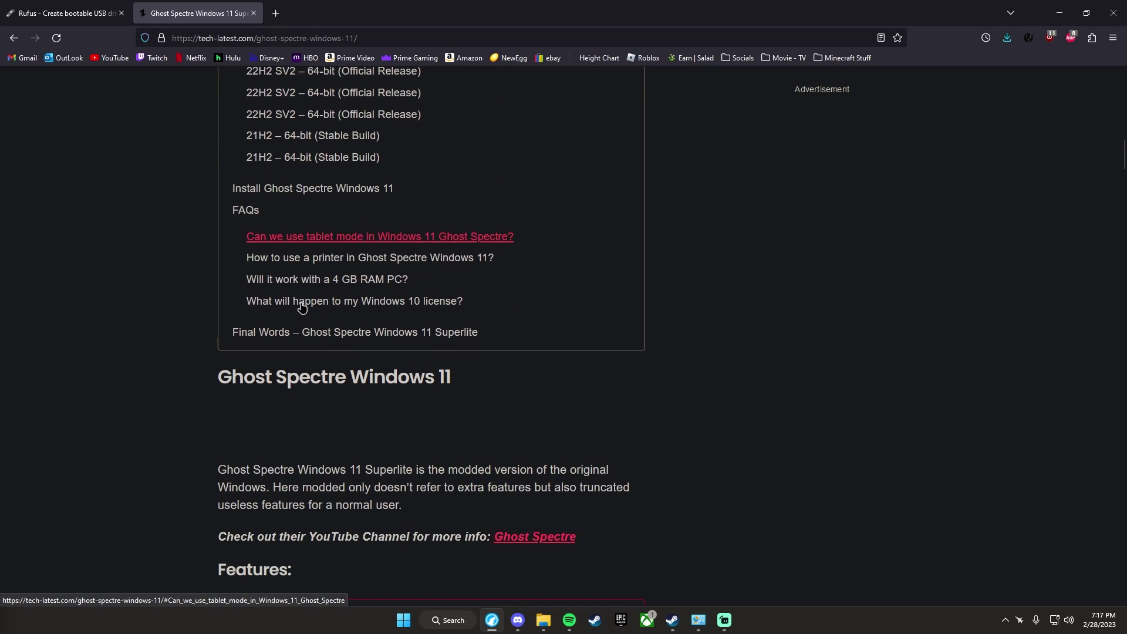
scroll(314, 269, up, 2)
scroll(271, 331, up, 1)
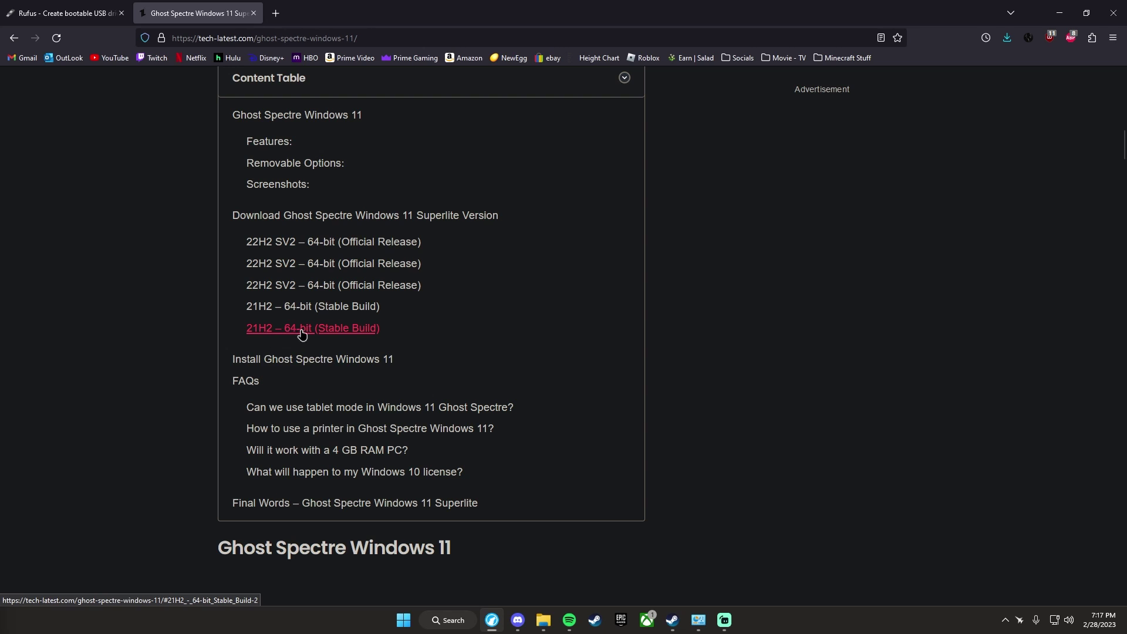
click(352, 251)
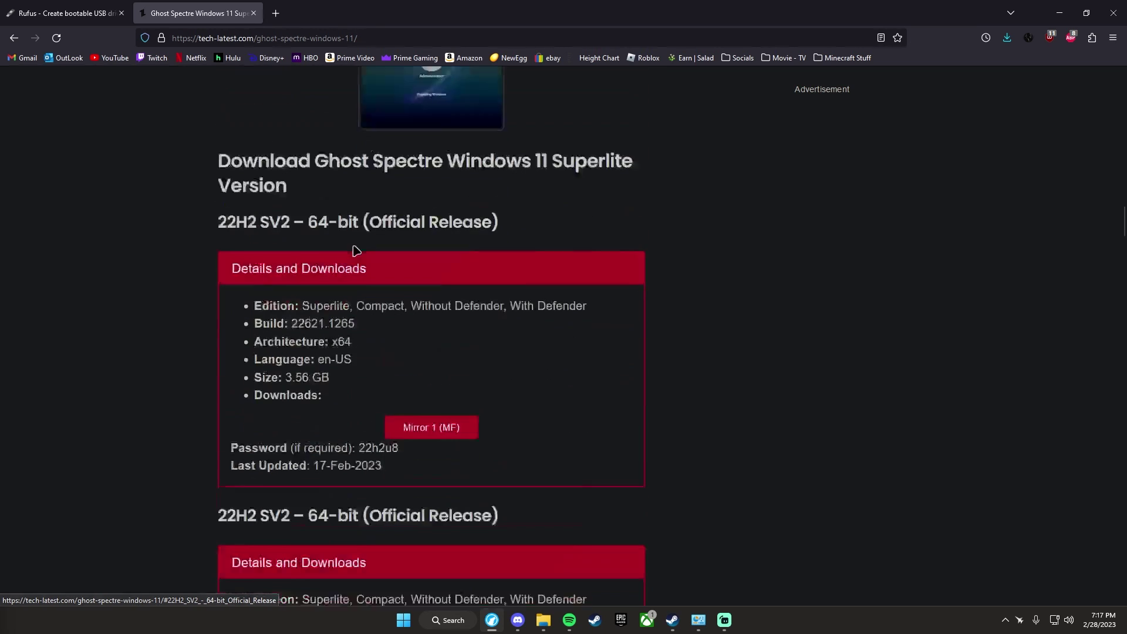
scroll(318, 316, down, 1)
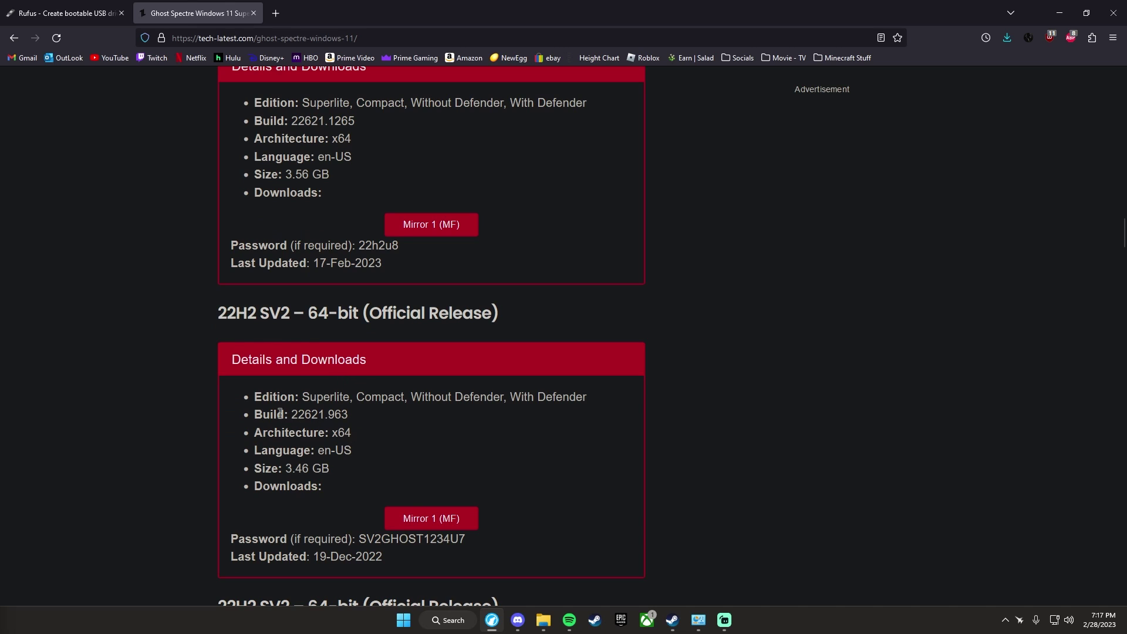
drag(292, 121, 357, 123)
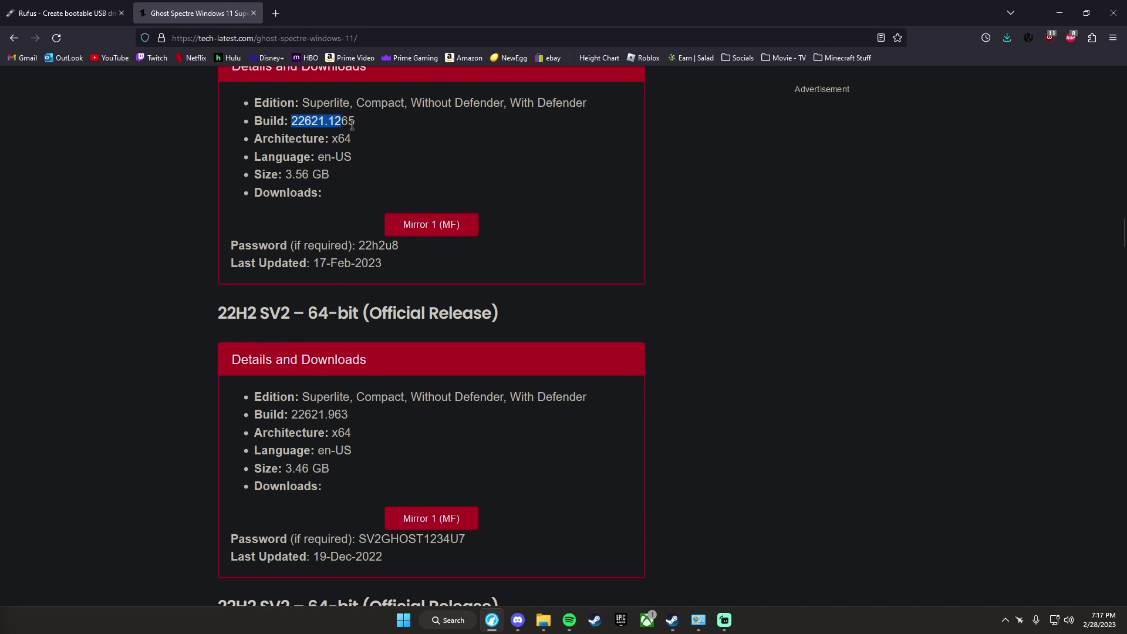
scroll(357, 197, down, 1)
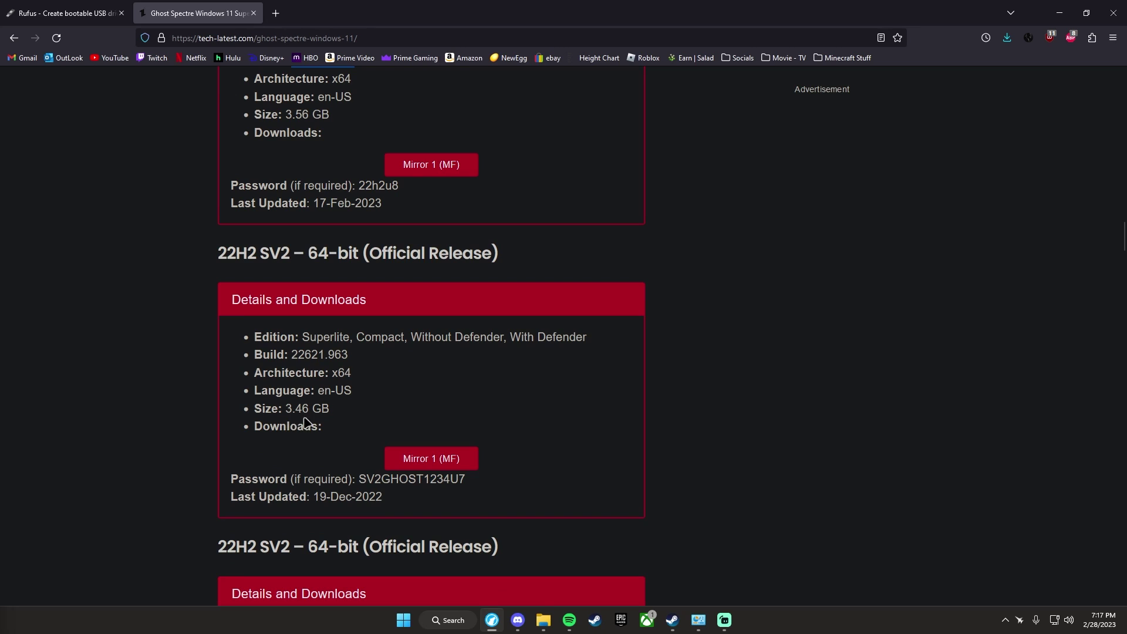
scroll(284, 413, down, 3)
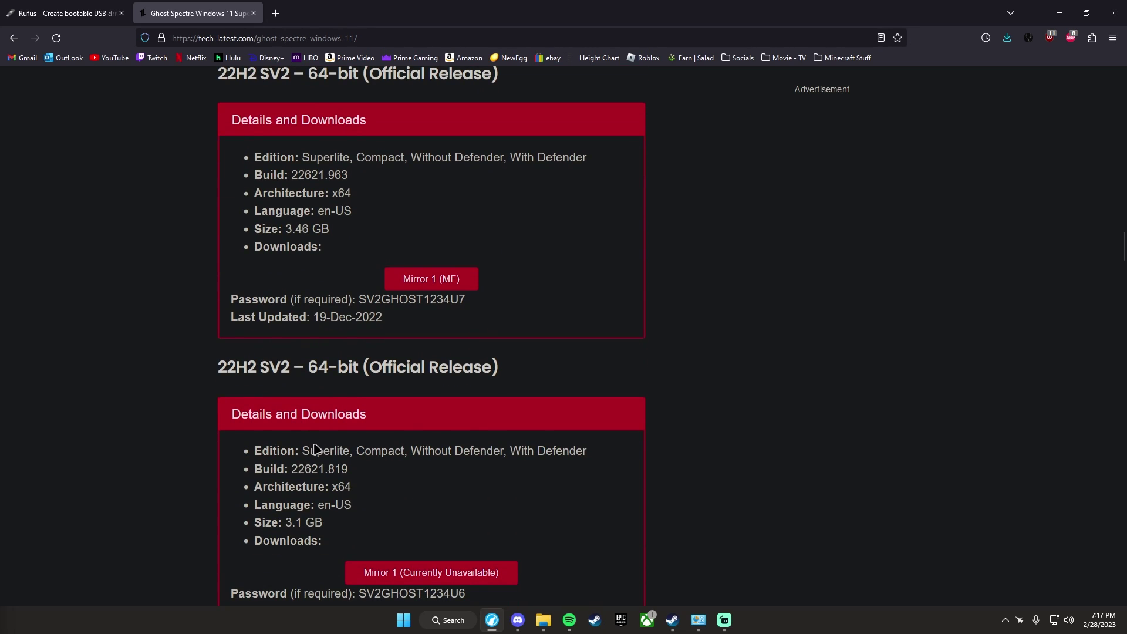
scroll(294, 469, up, 6)
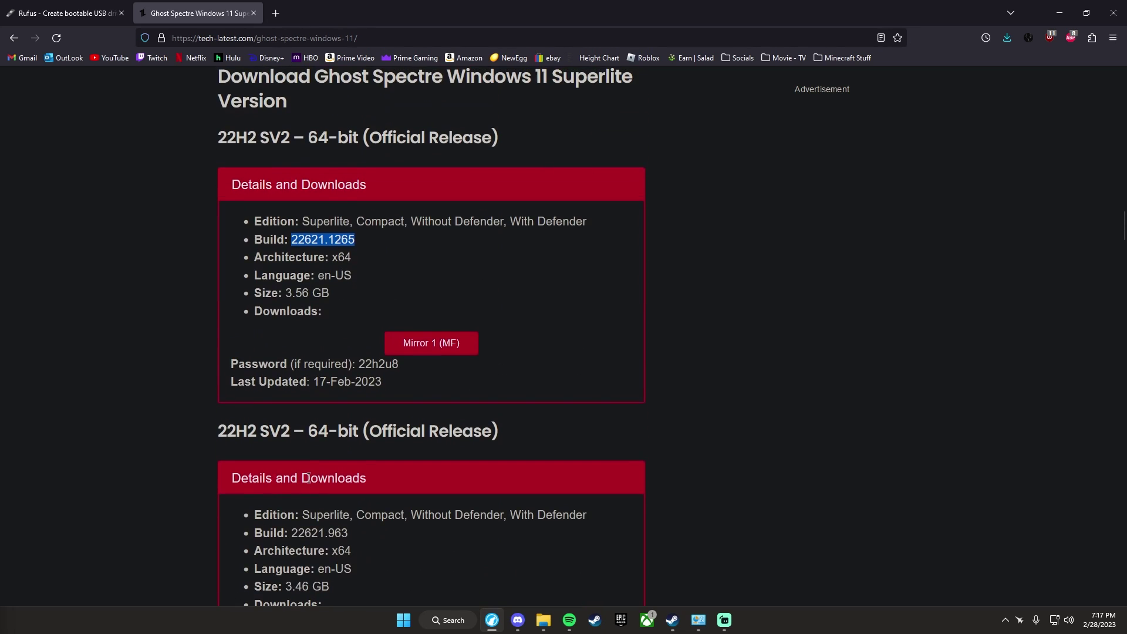
scroll(365, 356, up, 2)
scroll(364, 362, up, 2)
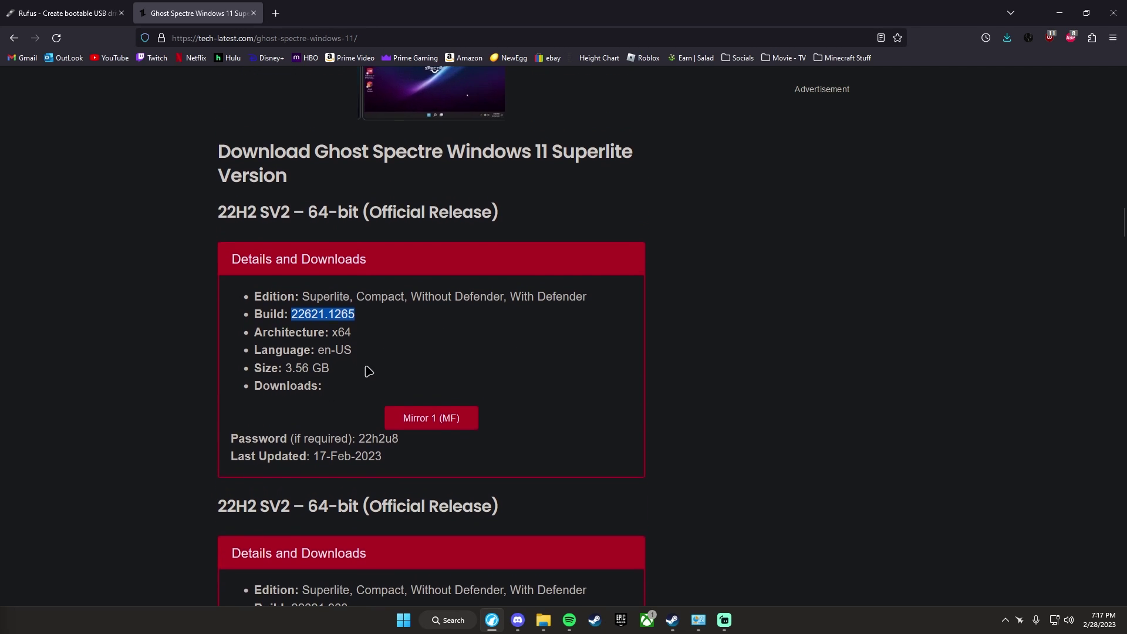
click(404, 471)
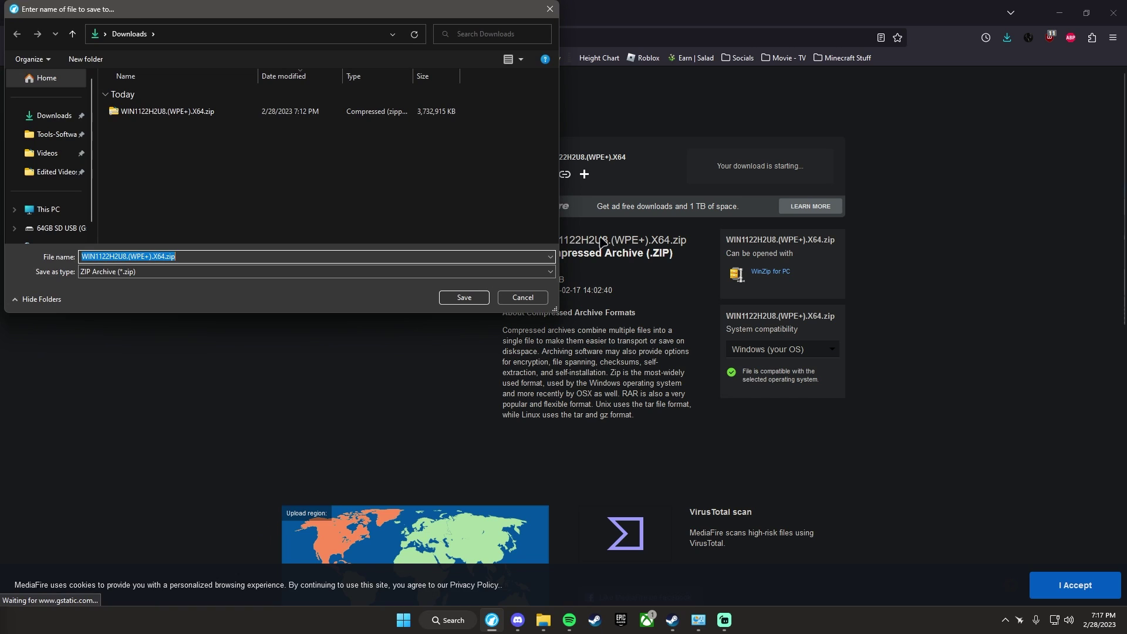
click(459, 298)
Skip replacing the existing zip and close the MediaFire, Ghost Spectre and Rufus tabs
click(635, 309)
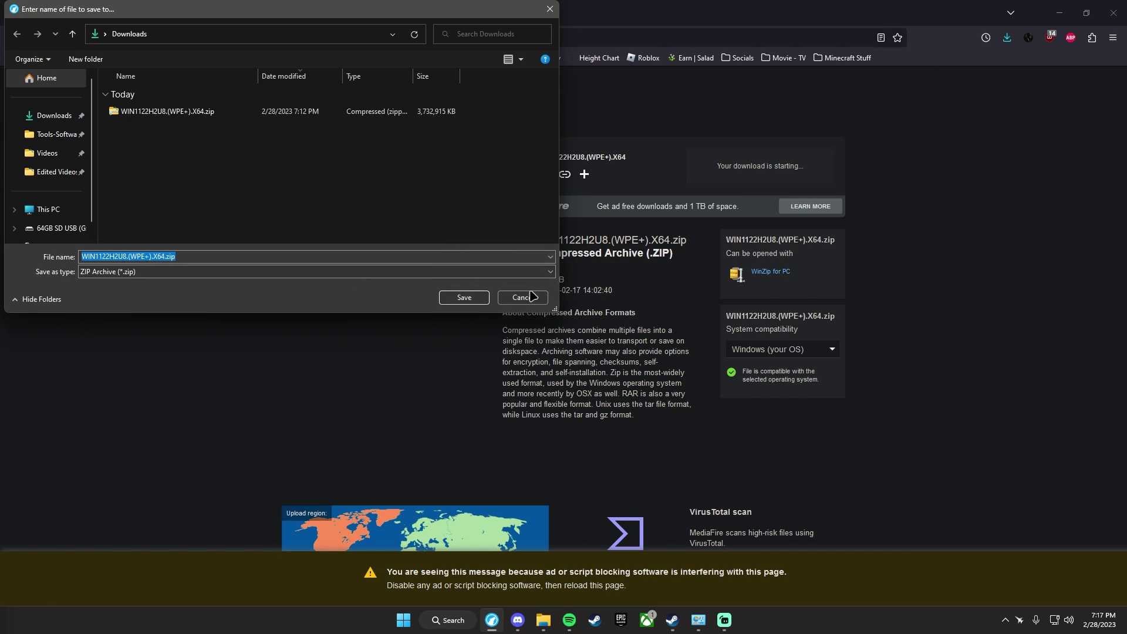
click(523, 298)
click(385, 12)
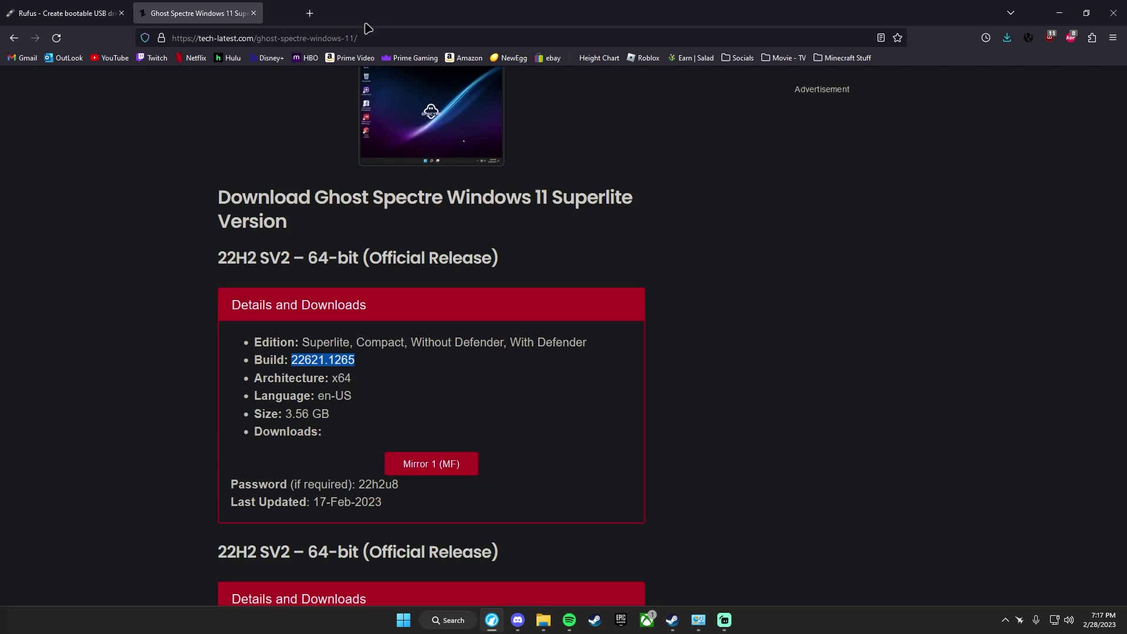
click(252, 13)
Extract WIN1122H2U8.(WPE+).X64.zip in Downloads, entering its archive password
click(121, 12)
click(543, 620)
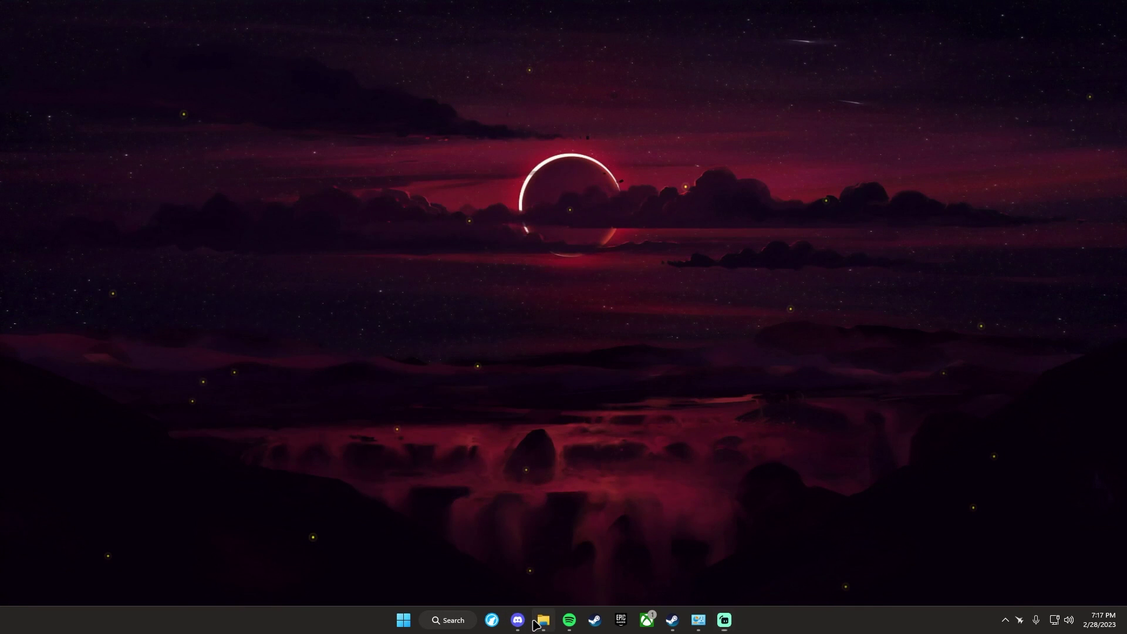
click(225, 299)
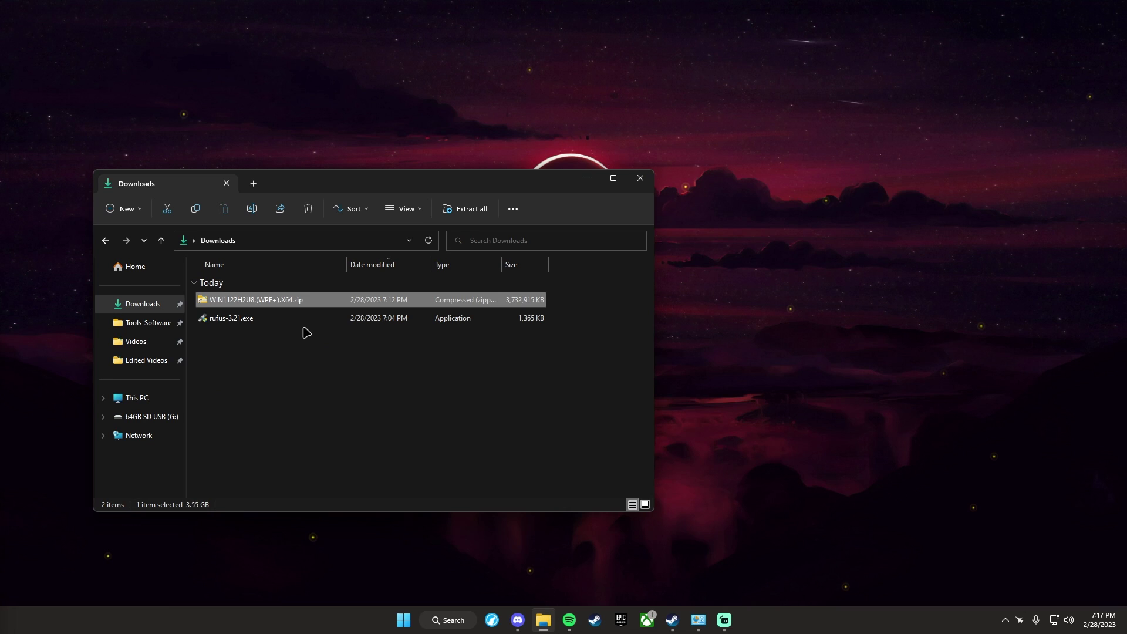
click(476, 212)
click(671, 423)
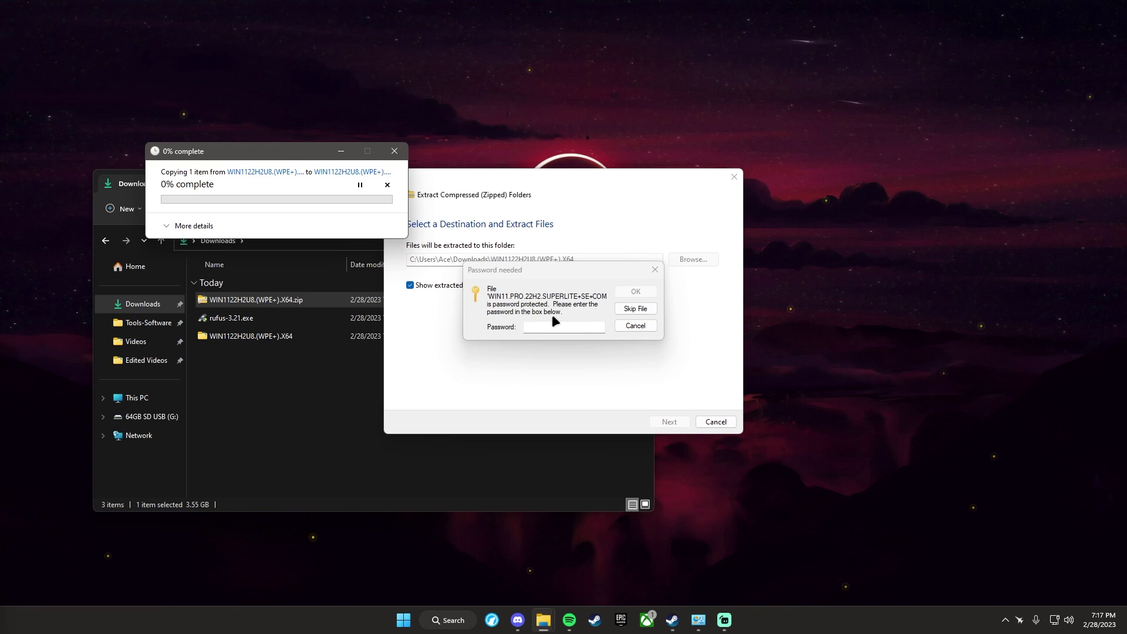
click(541, 328)
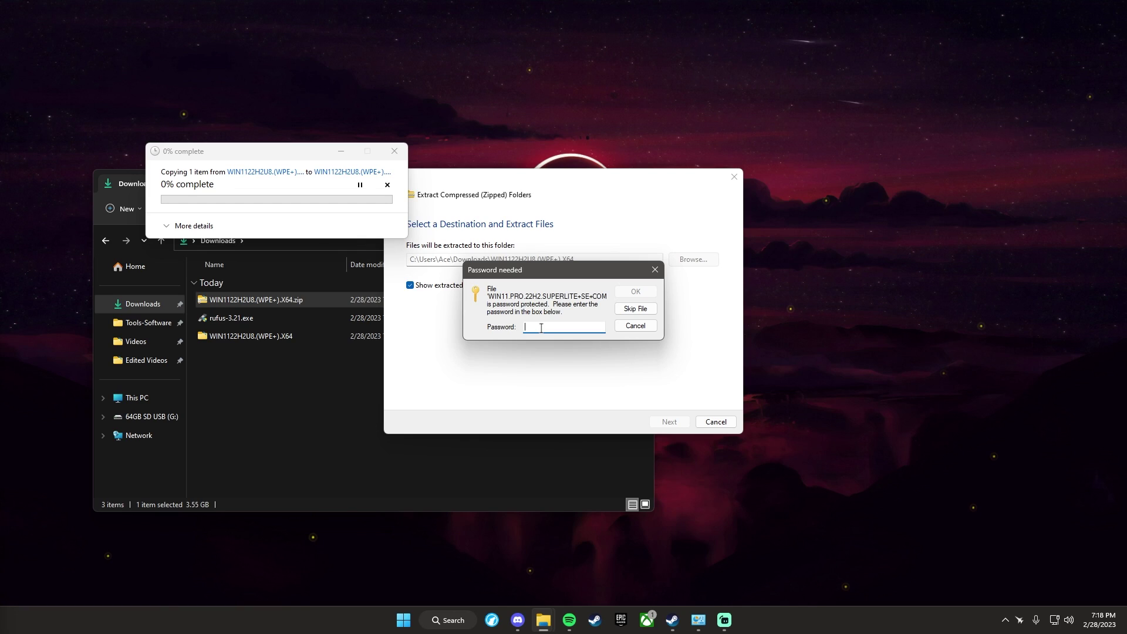
text(**)
text(***)
key(Return)
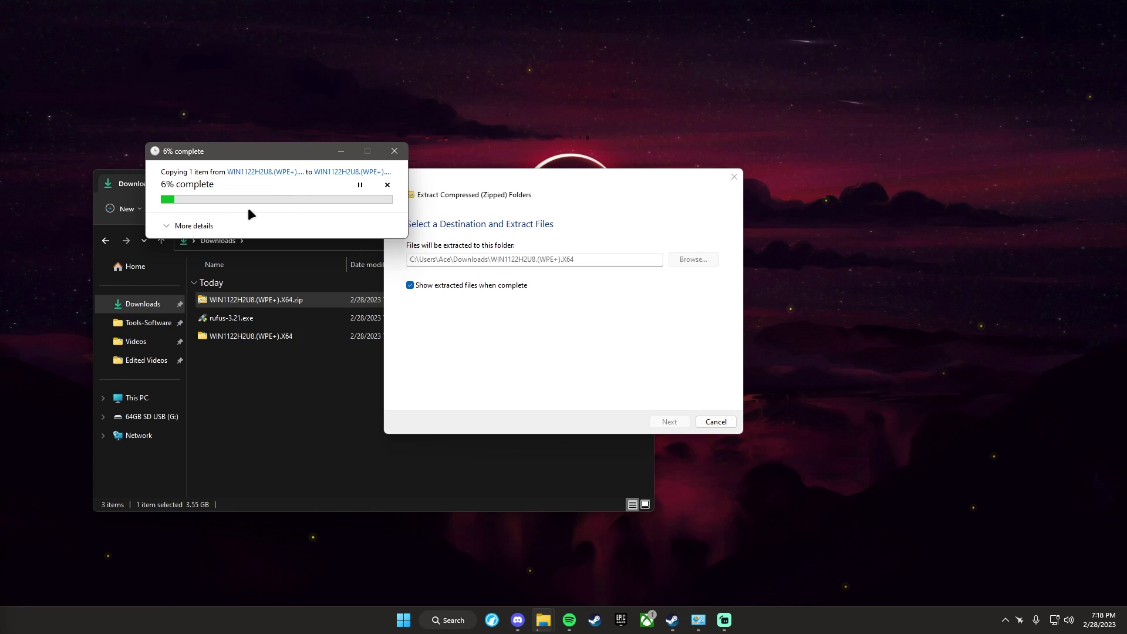
Launch rufus-3.21.exe, allow update checks, and keep the 64GB SD USB drive selected
click(301, 389)
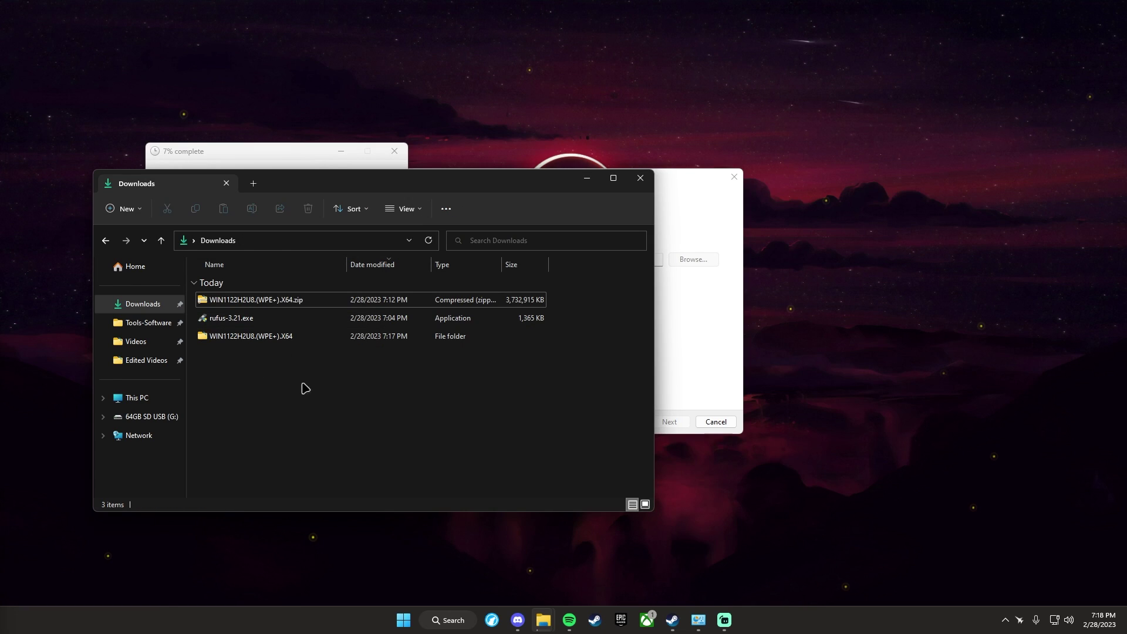
click(281, 150)
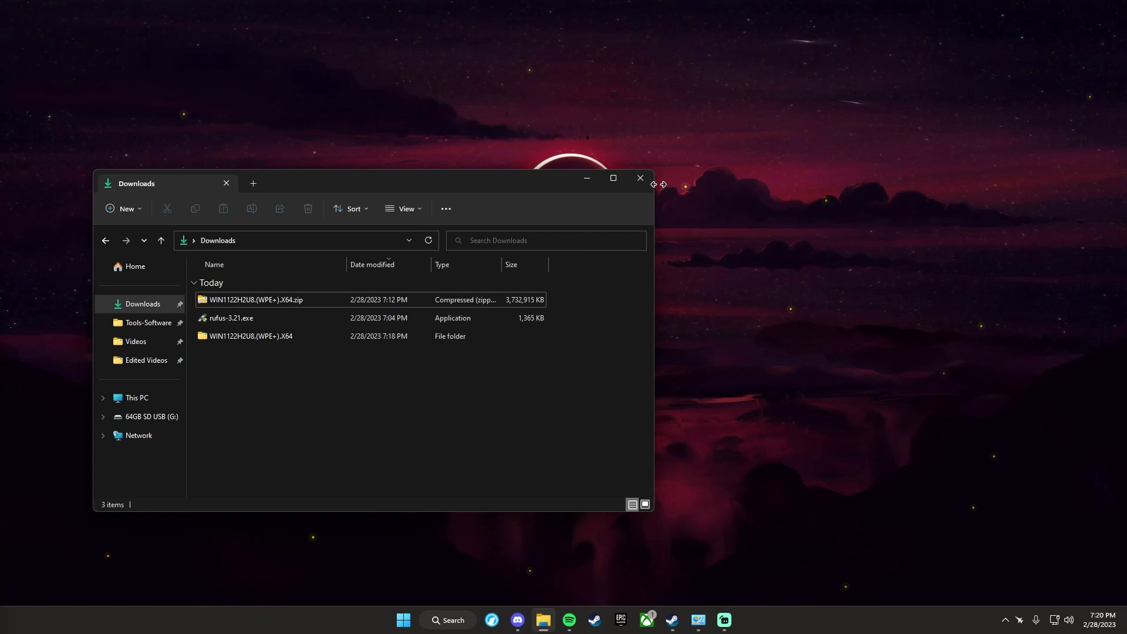
click(238, 324)
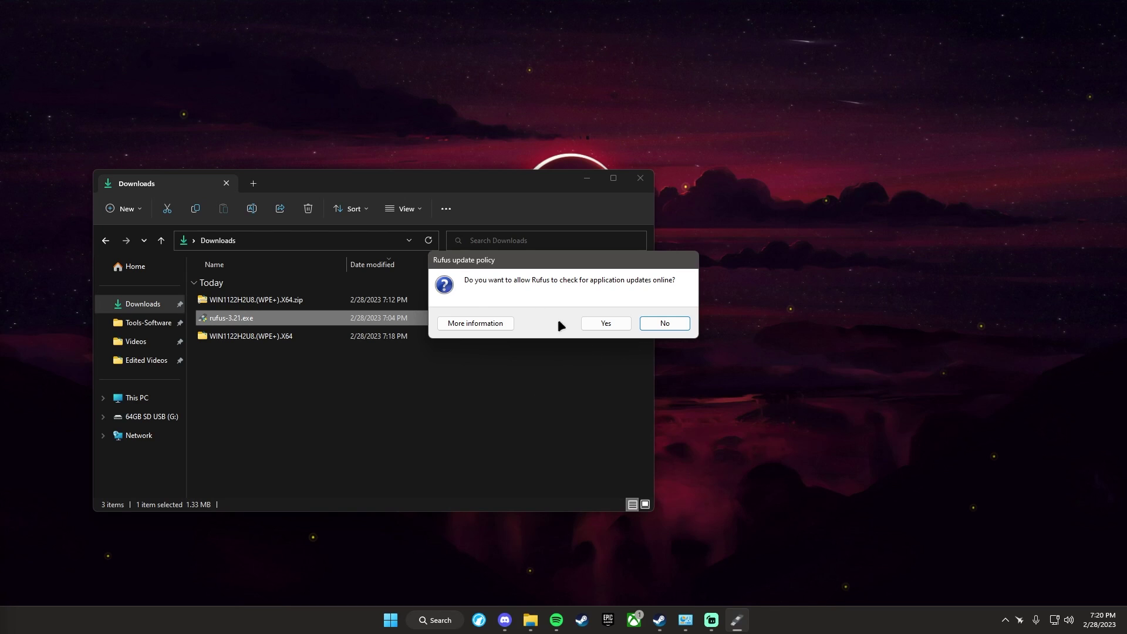
click(605, 322)
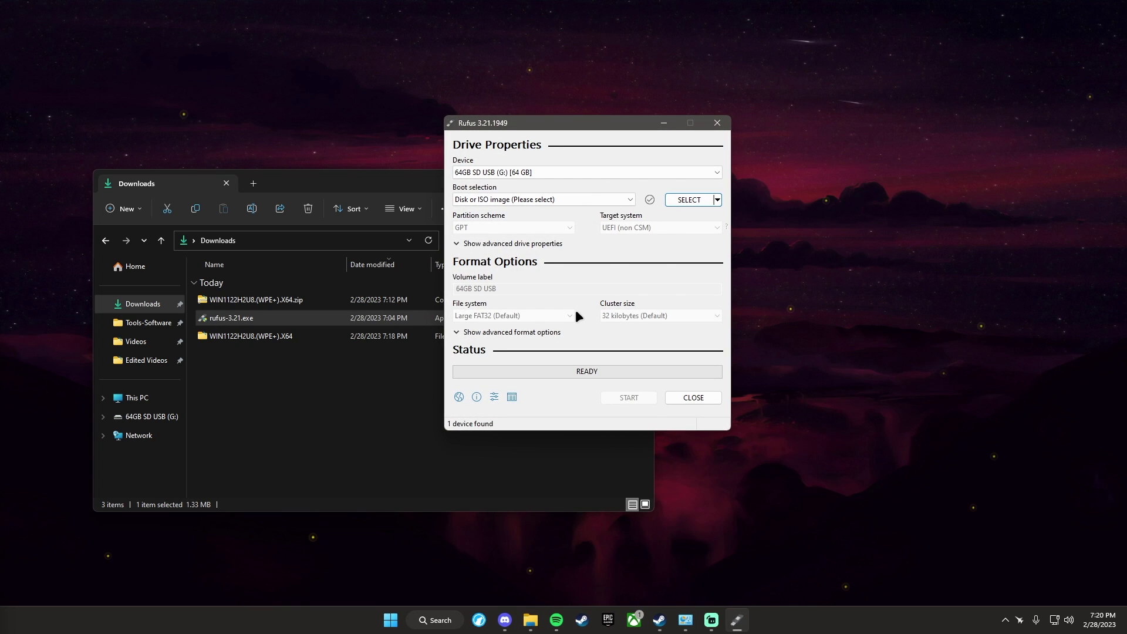
click(554, 171)
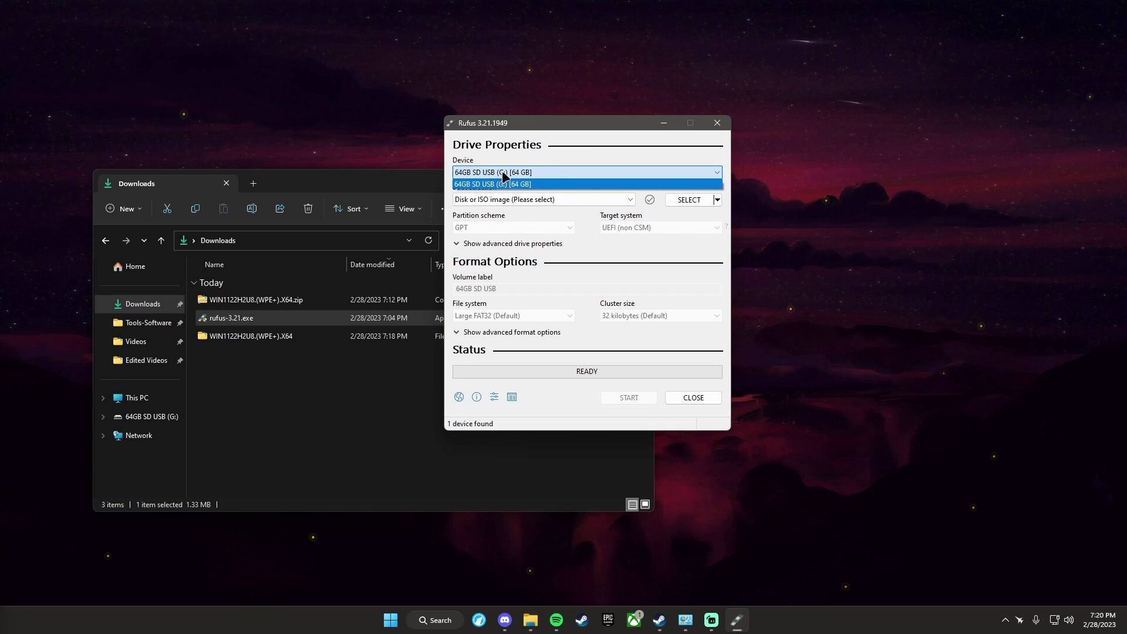
click(502, 173)
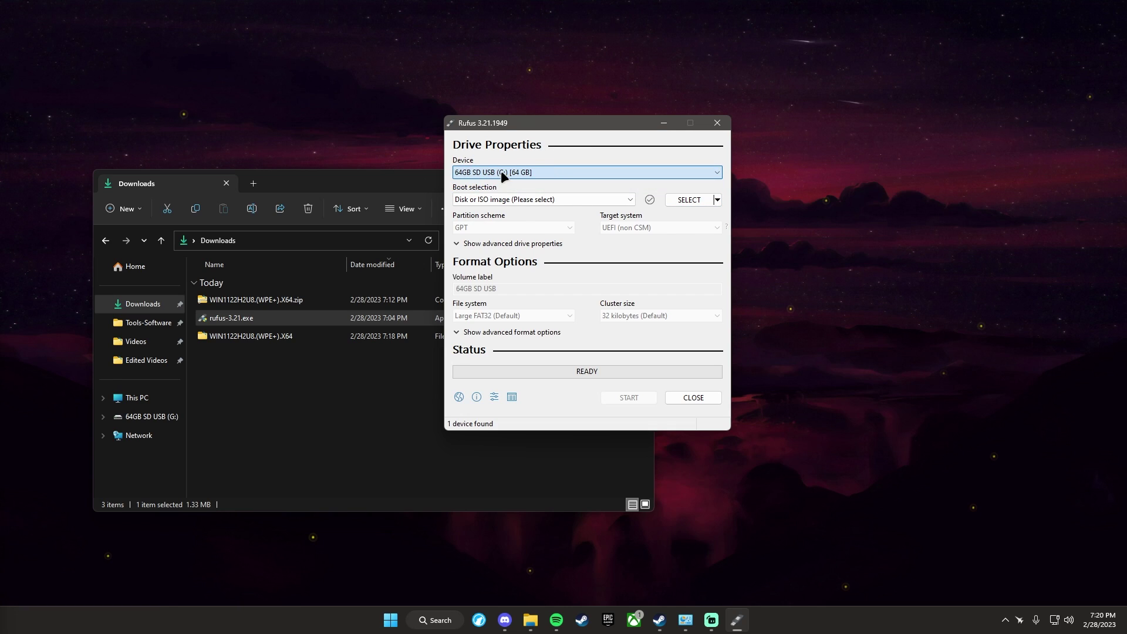
click(516, 201)
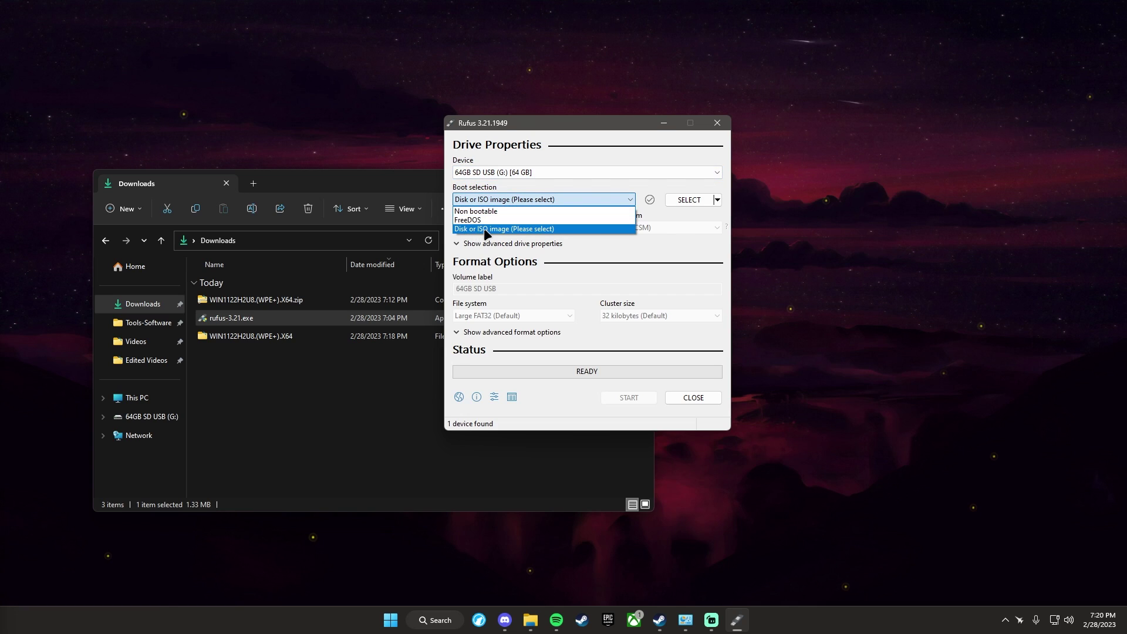
Keep 'Disk or ISO image' boot type and load the WIN11 ISO from the extracted folder
click(627, 231)
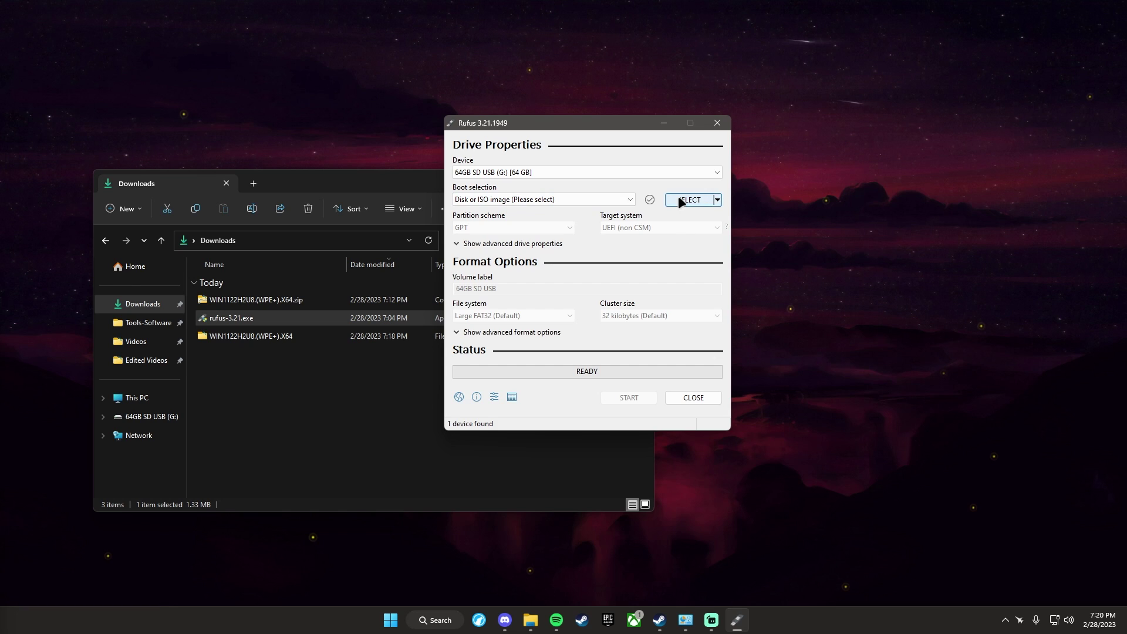
click(689, 200)
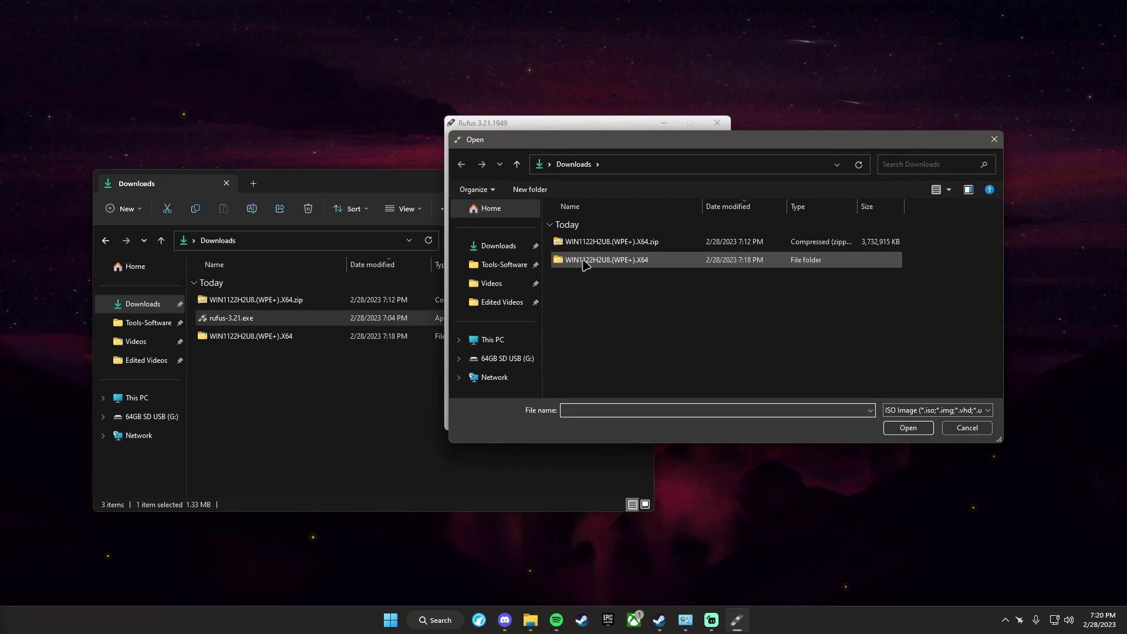
double_click(584, 264)
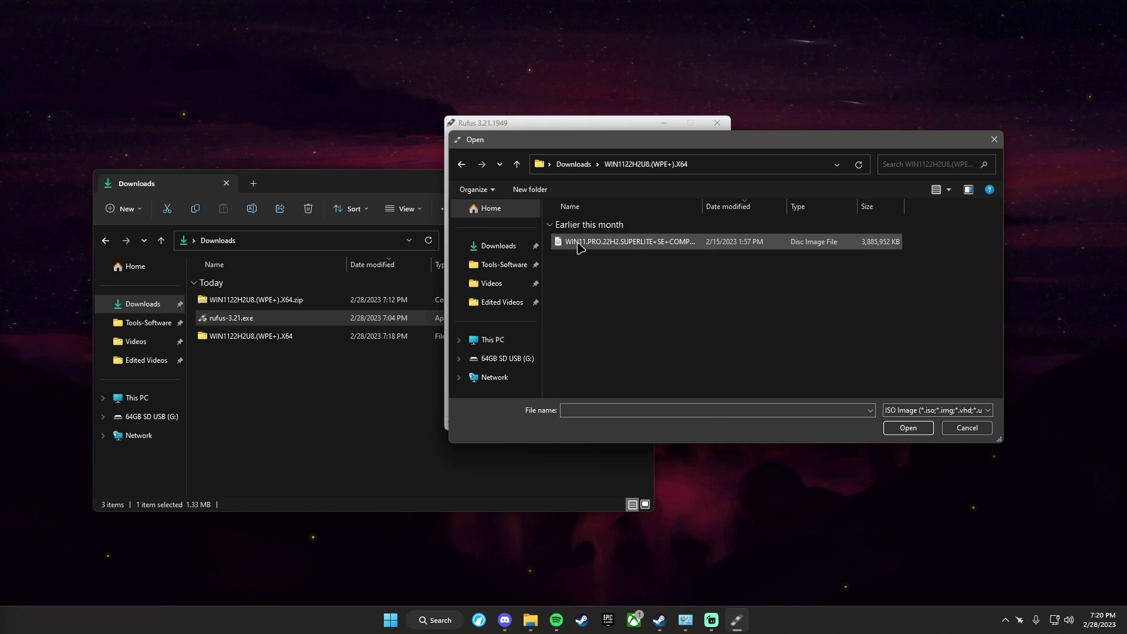
click(580, 247)
click(908, 428)
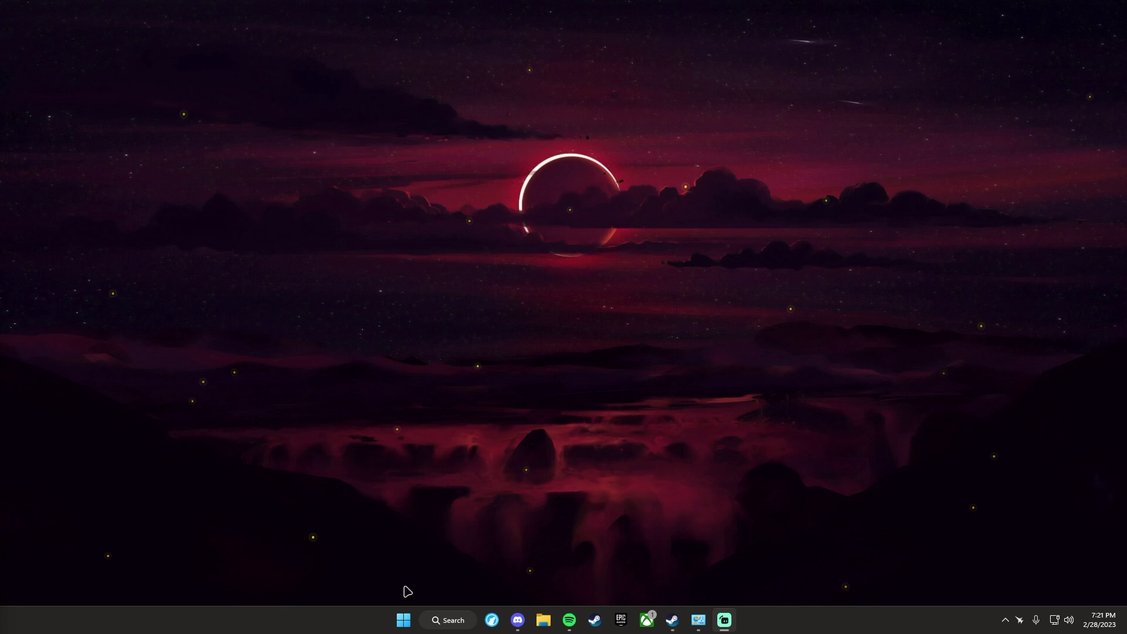
Bring up the Start button's quick-link menu, then dismiss it
right_click(403, 620)
click(655, 358)
click(543, 620)
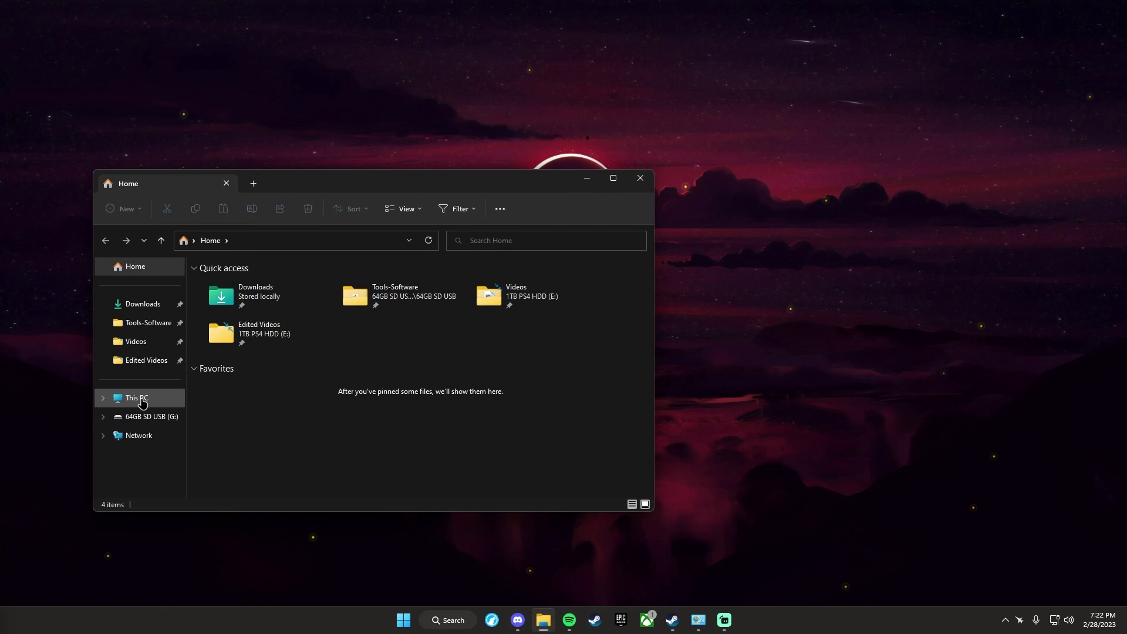
click(141, 404)
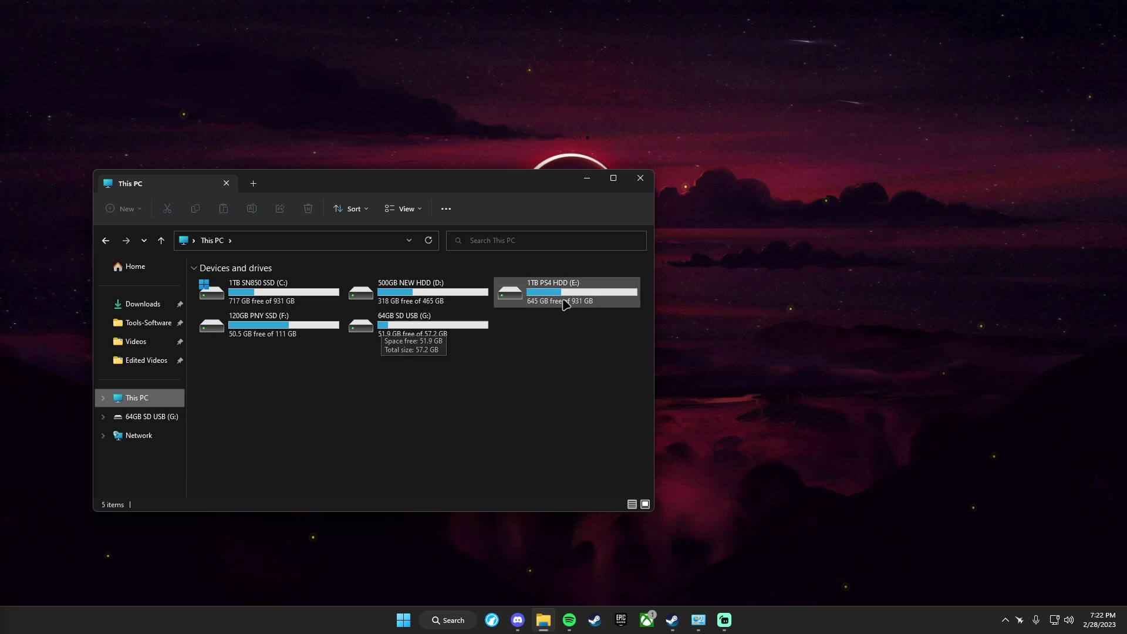
click(649, 188)
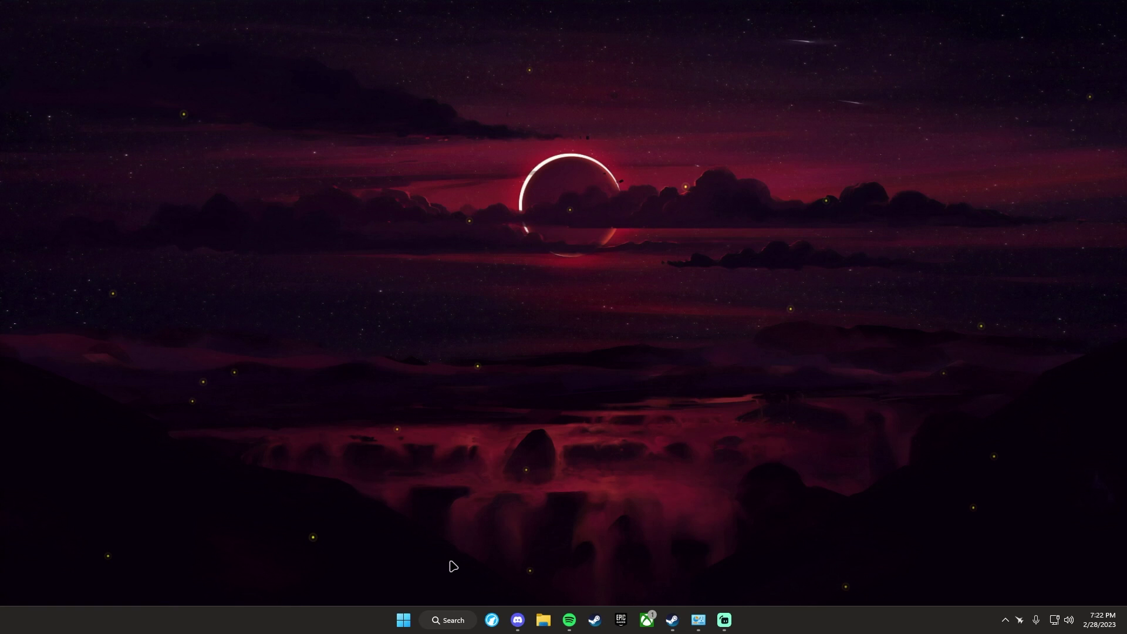
click(403, 620)
click(855, 368)
click(403, 619)
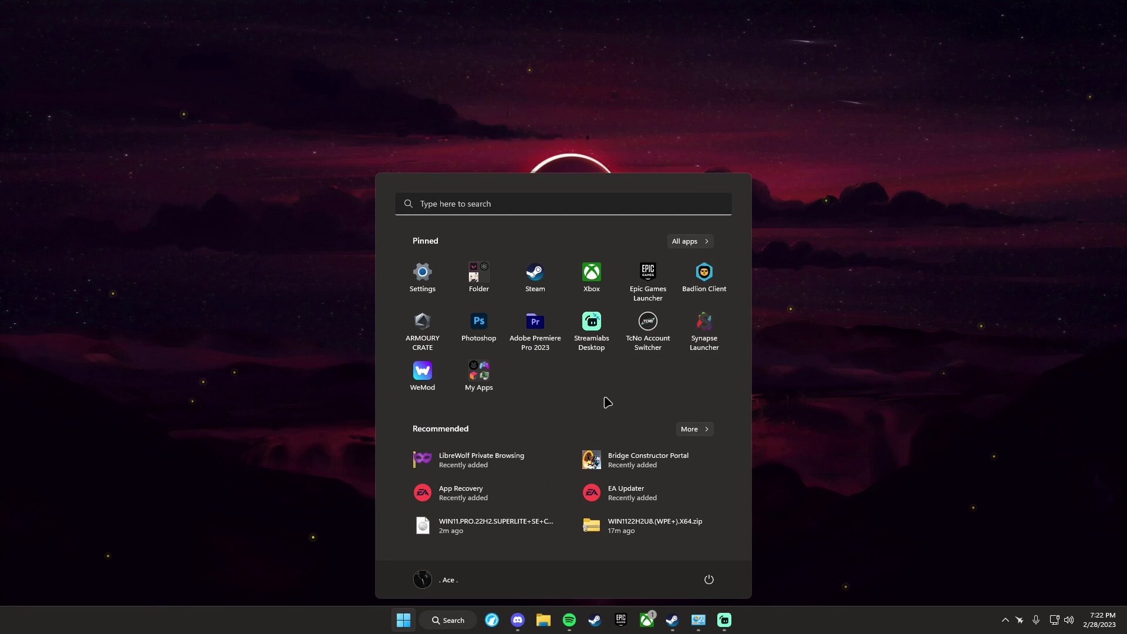
click(360, 286)
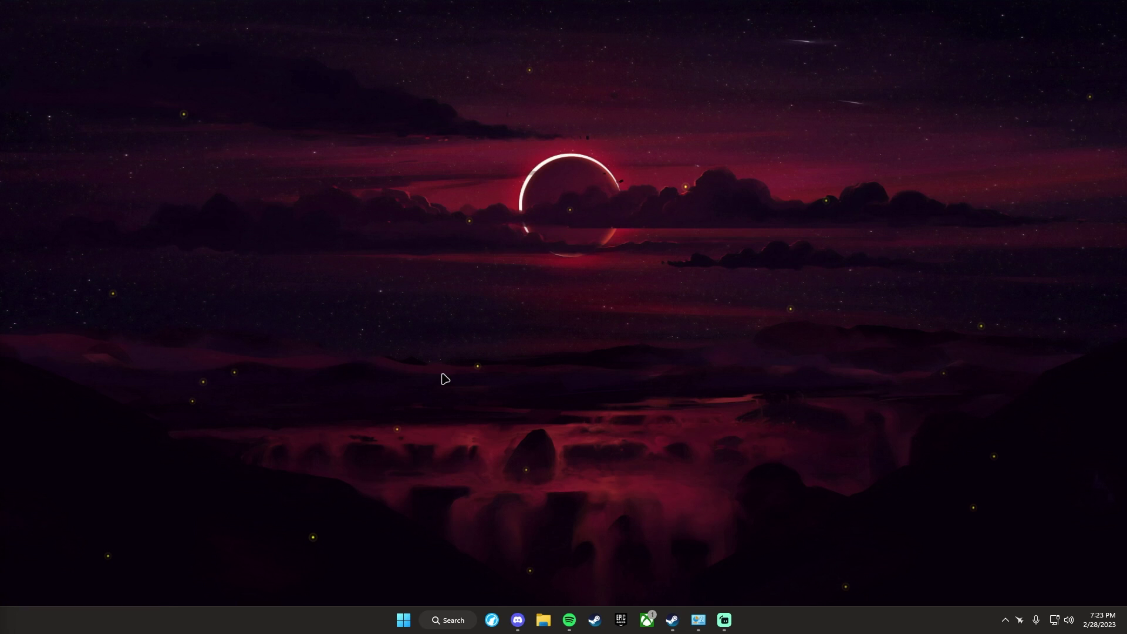
Turn on 'Show desktop icons' and browse the desktop menu's Ghost Mode submenu
right_click(212, 198)
mouse_move(265, 202)
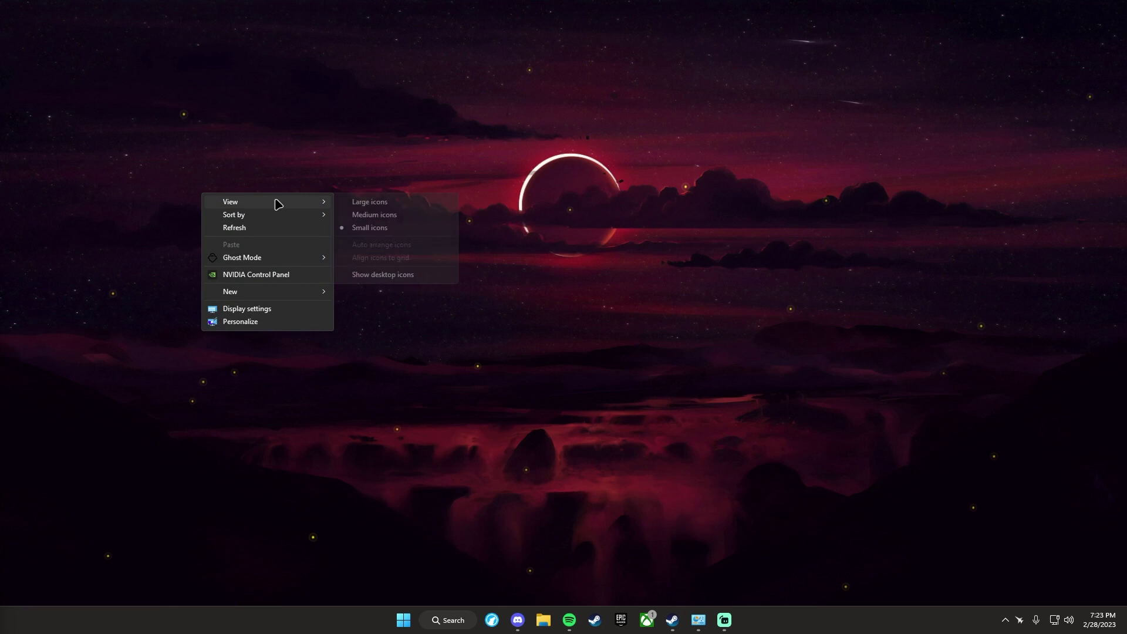
click(409, 275)
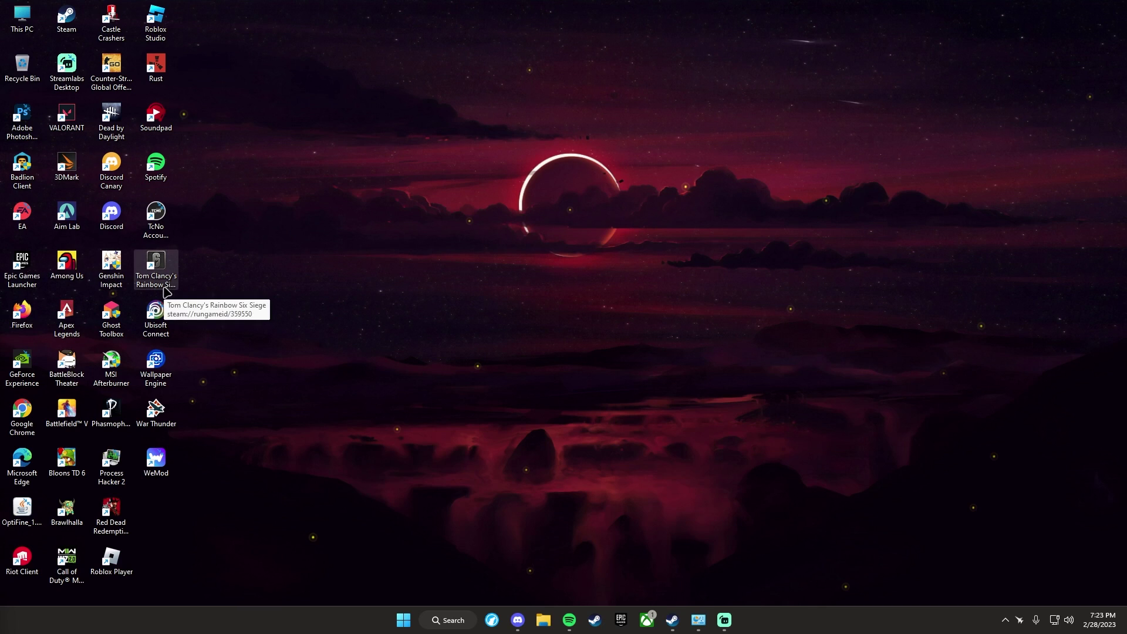
right_click(274, 120)
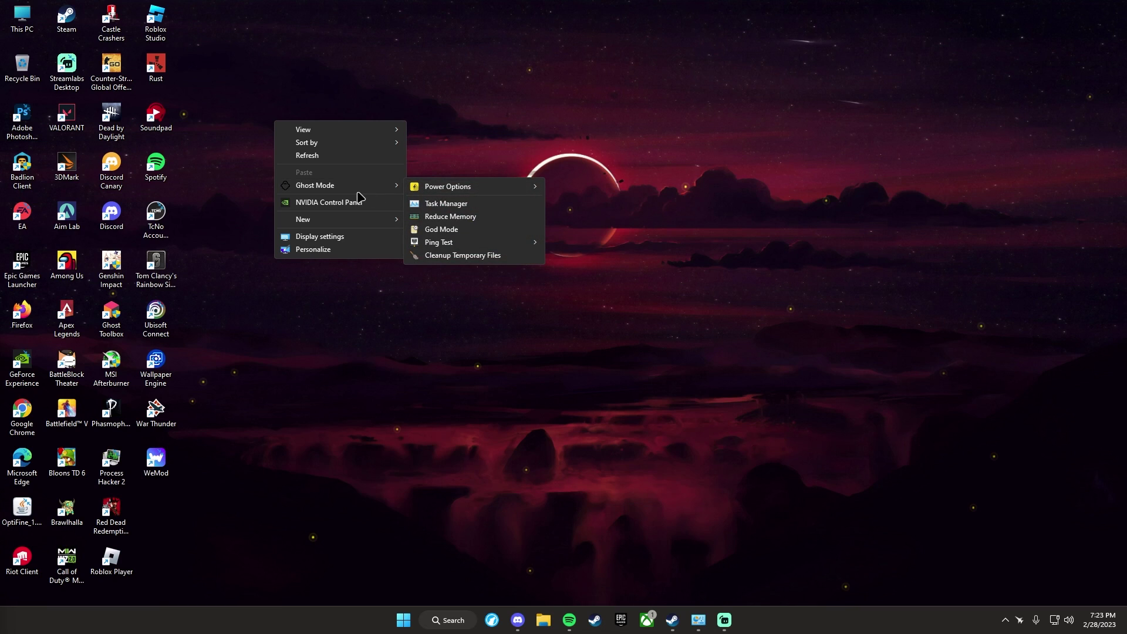
right_click(482, 130)
mouse_move(524, 195)
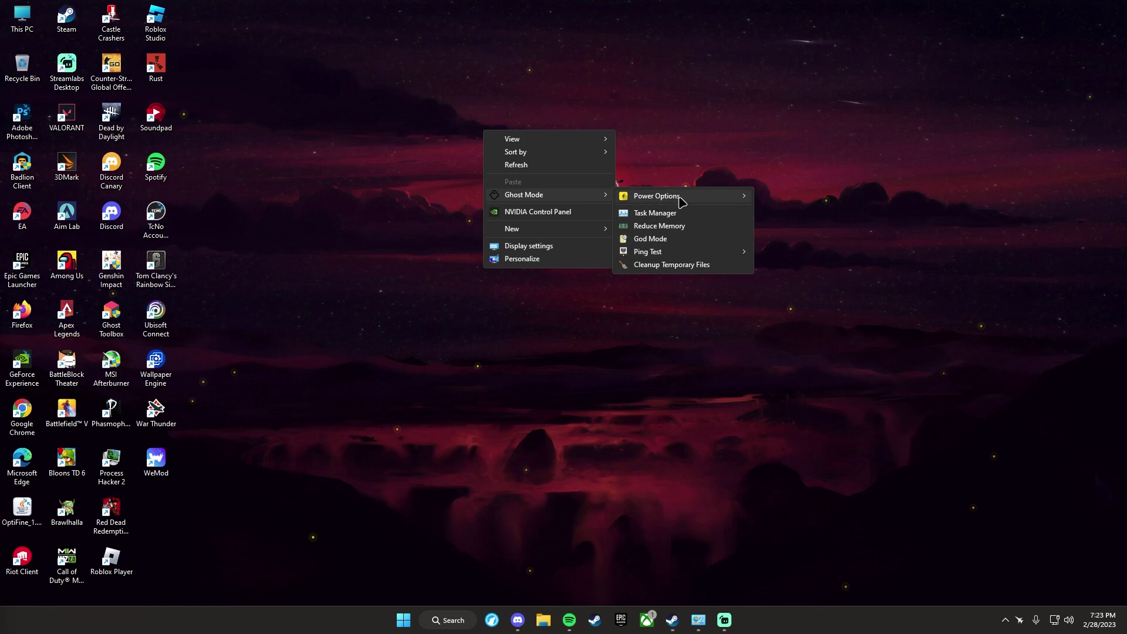
mouse_move(656, 196)
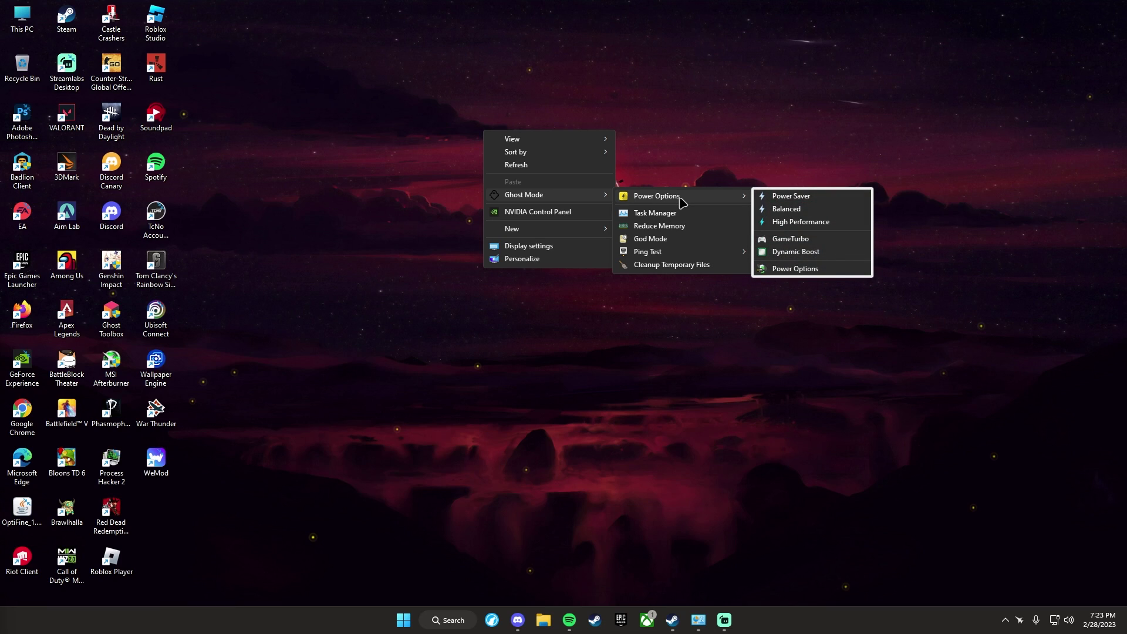
click(364, 220)
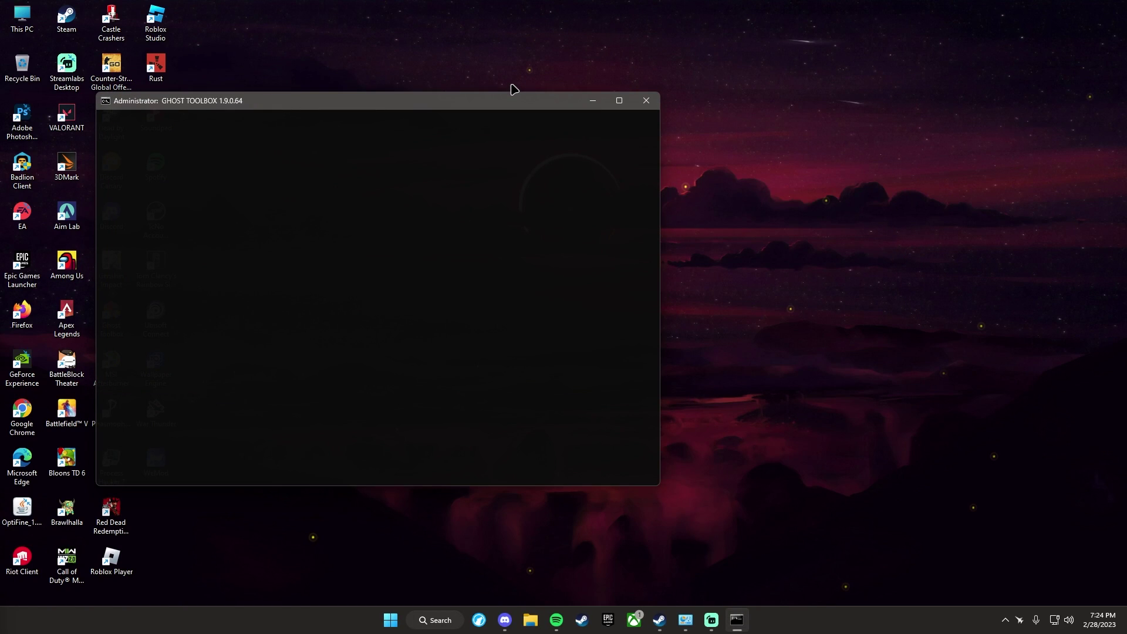
Move the Ghost Toolbox console window up and to the right
drag(357, 102, 532, 71)
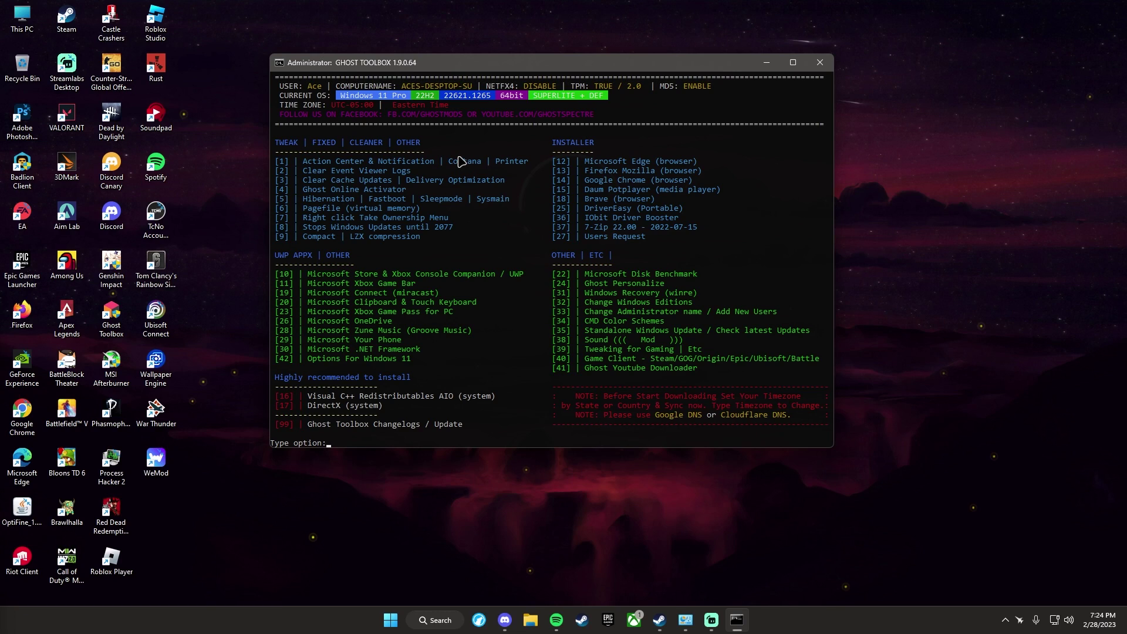
text(3)
Run cleanup options 3 then 1, then close, relaunch and recenter Ghost Toolbox
key(Return)
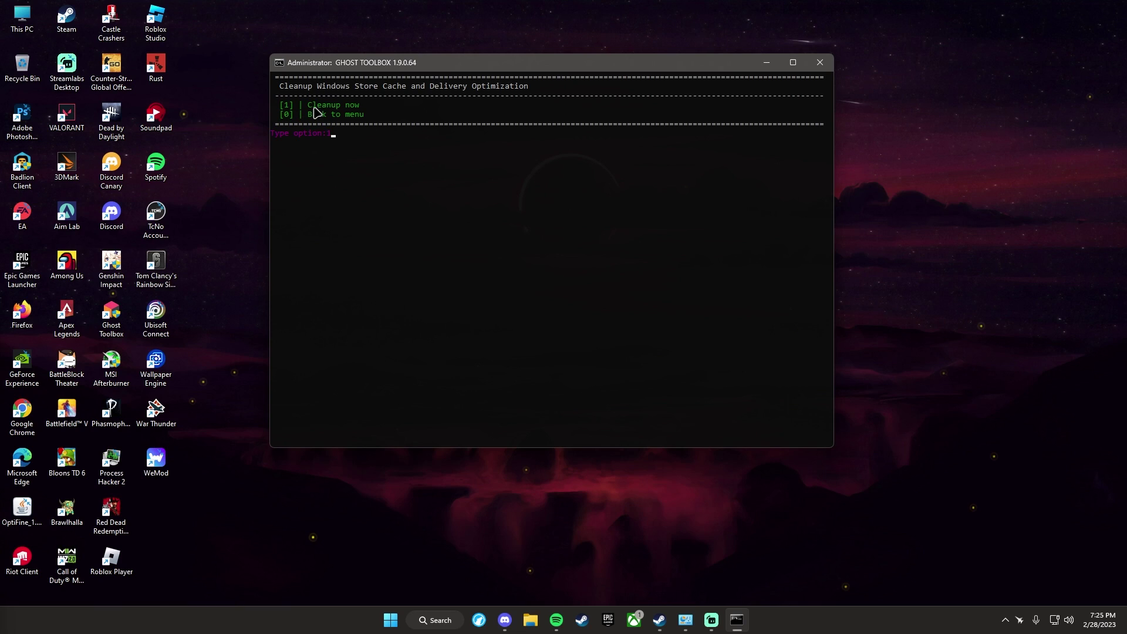
text(1)
key(Return)
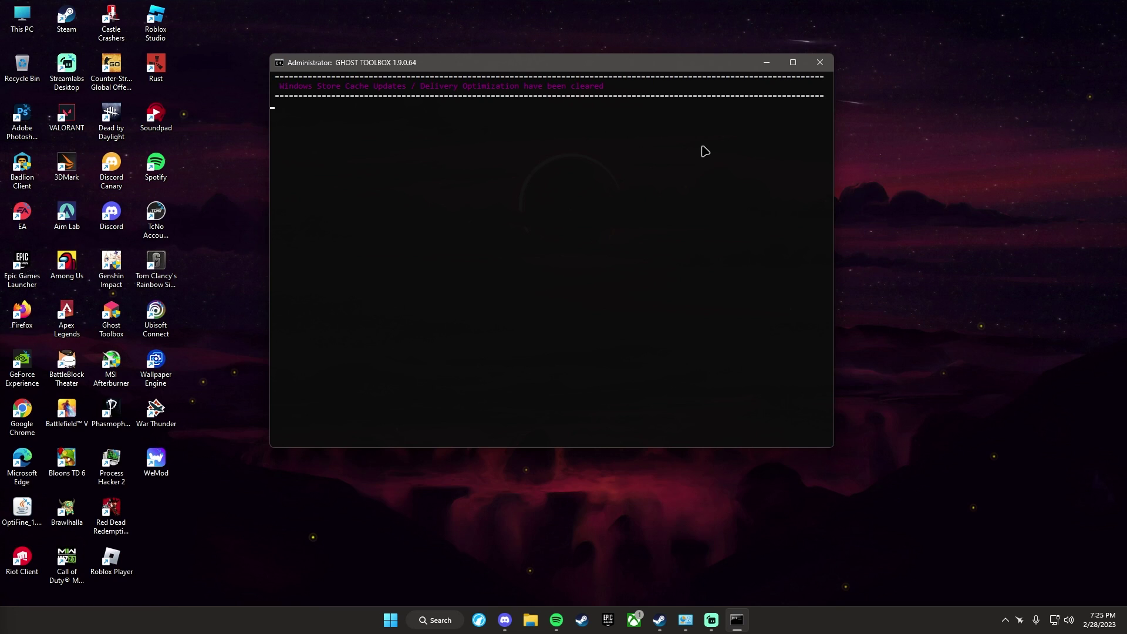
click(819, 62)
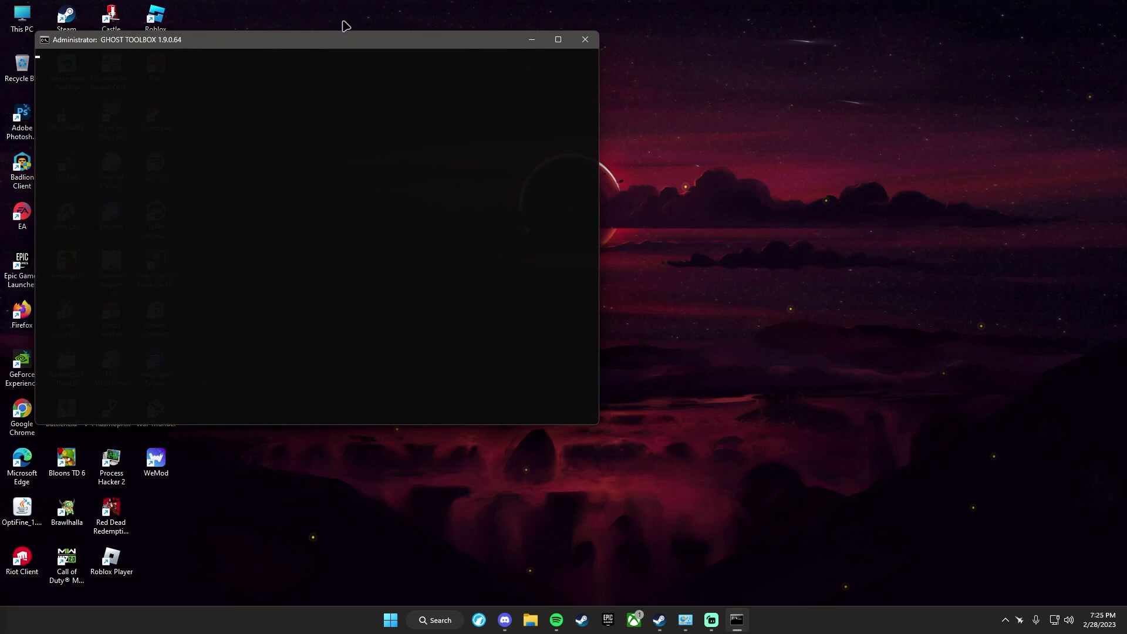
drag(337, 41, 645, 56)
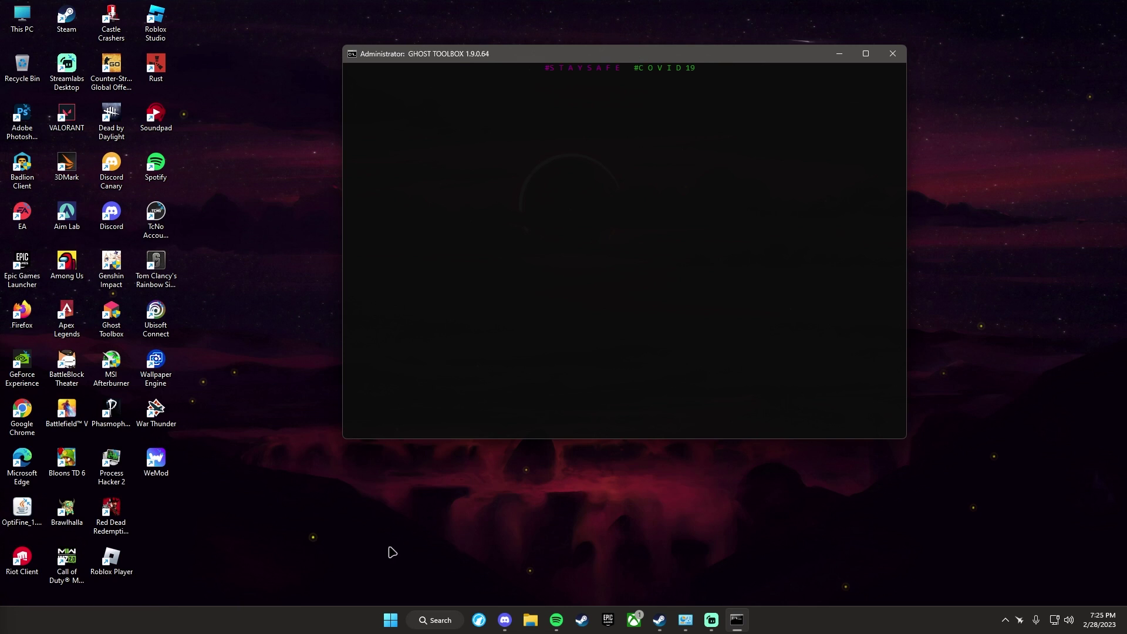
right_click(388, 621)
click(365, 500)
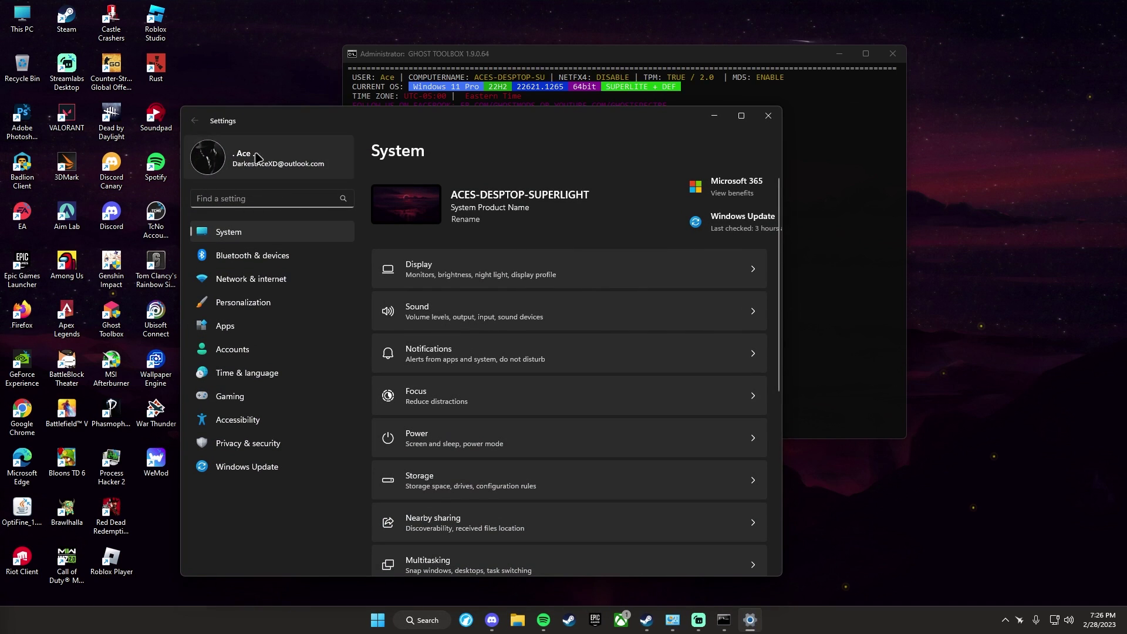
click(771, 116)
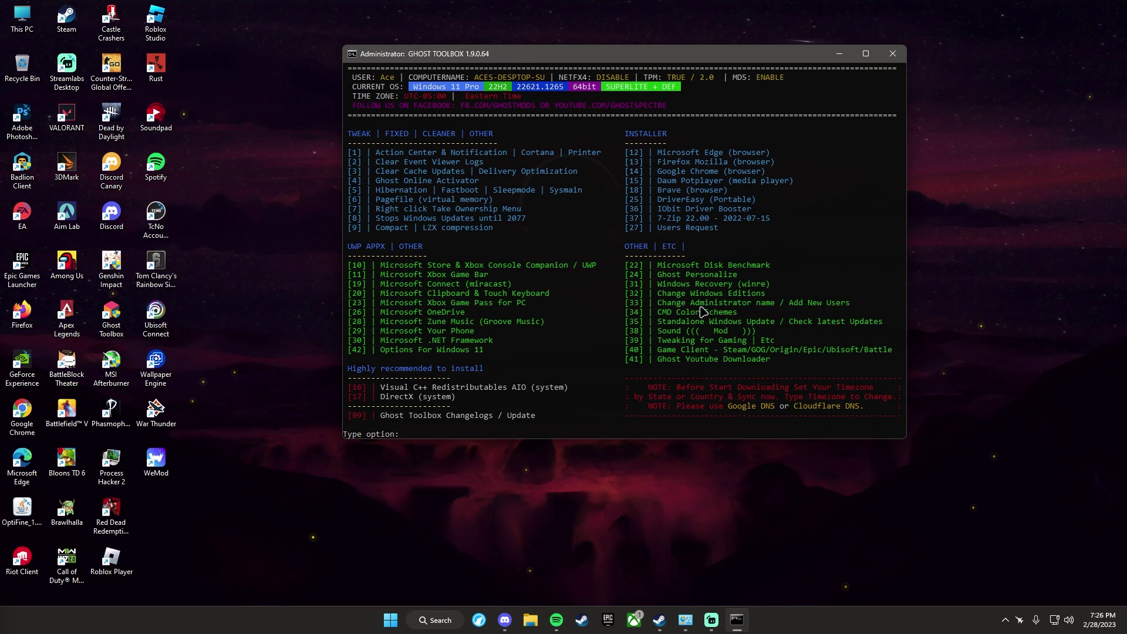
drag(659, 306, 849, 307)
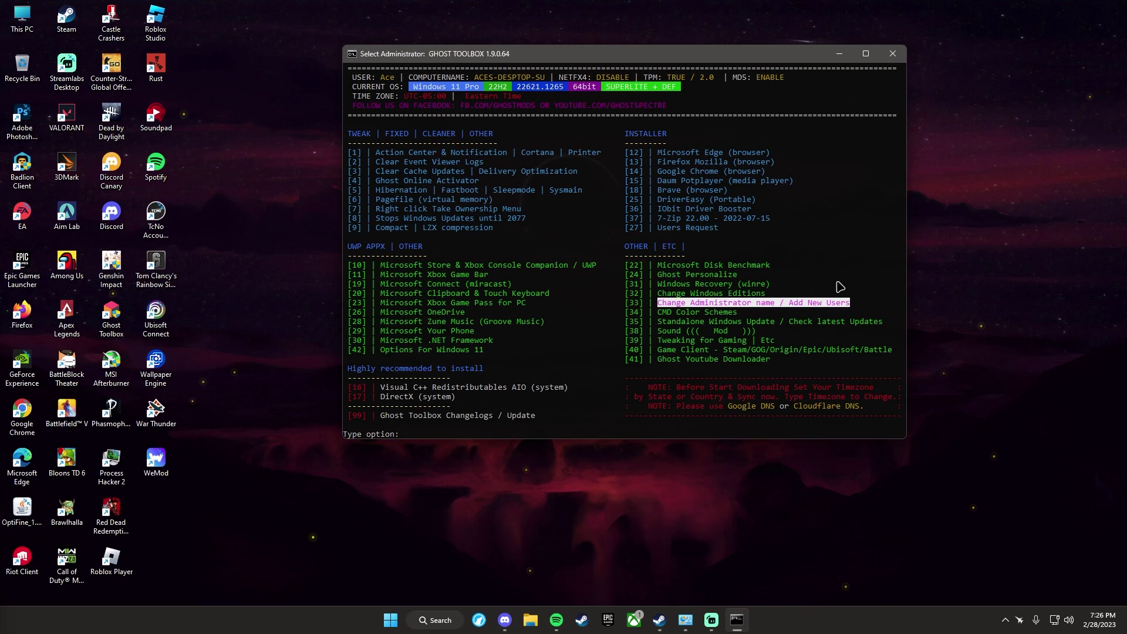
click(841, 284)
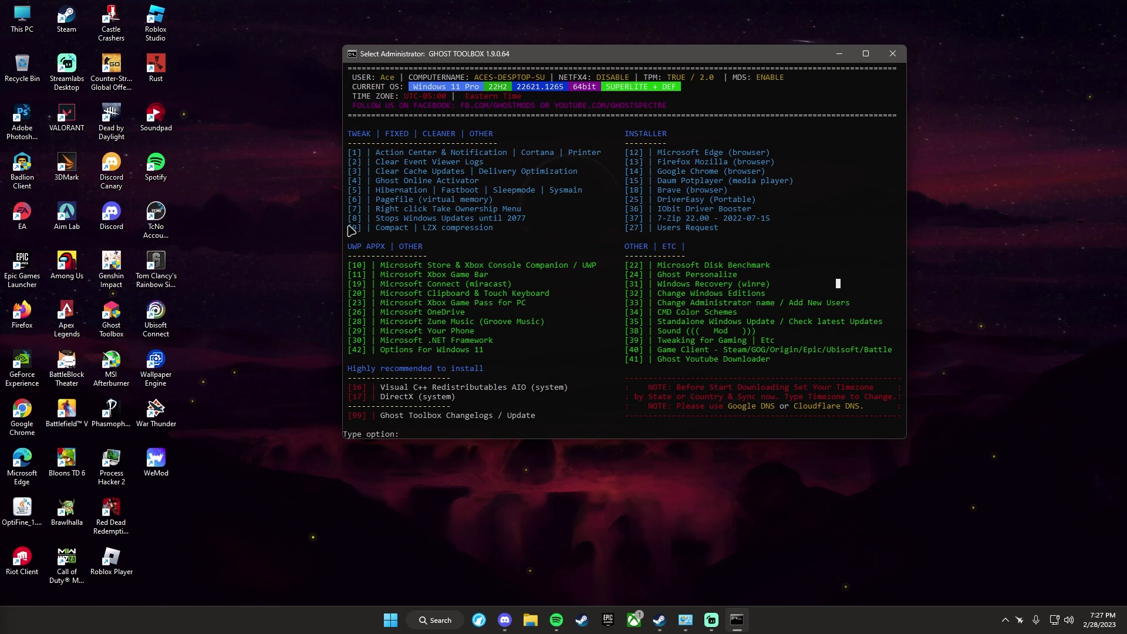
Highlight the '[9] | Compact | LZX compression' line in the console
drag(349, 227, 494, 230)
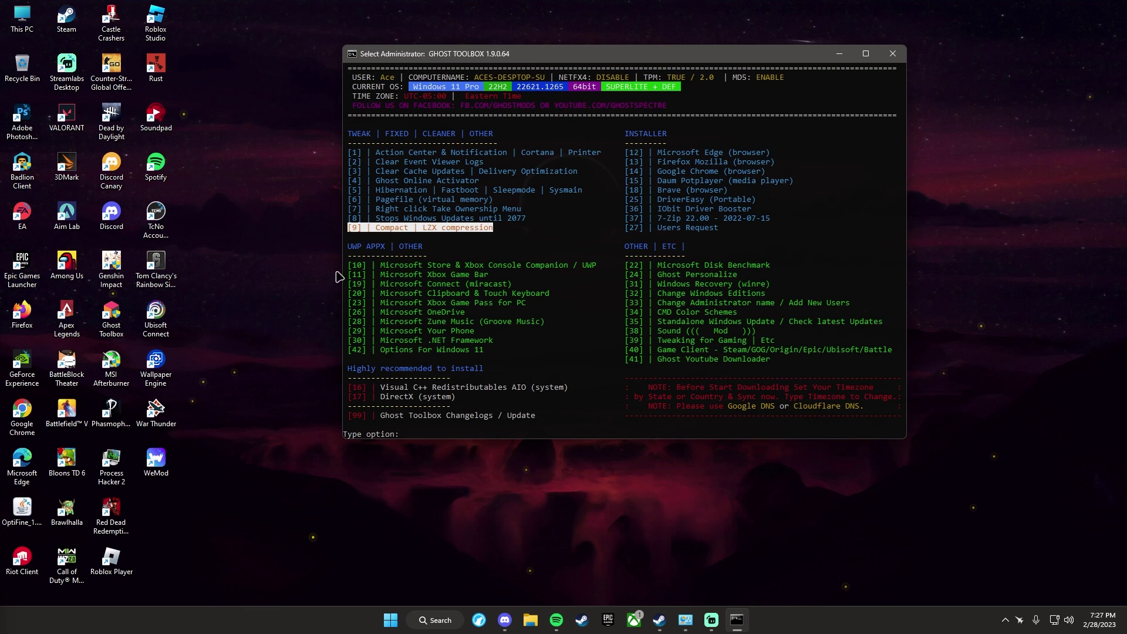
Close the Ghost Toolbox console and turn off Show desktop icons so only the wallpaper remains
click(889, 55)
right_click(334, 284)
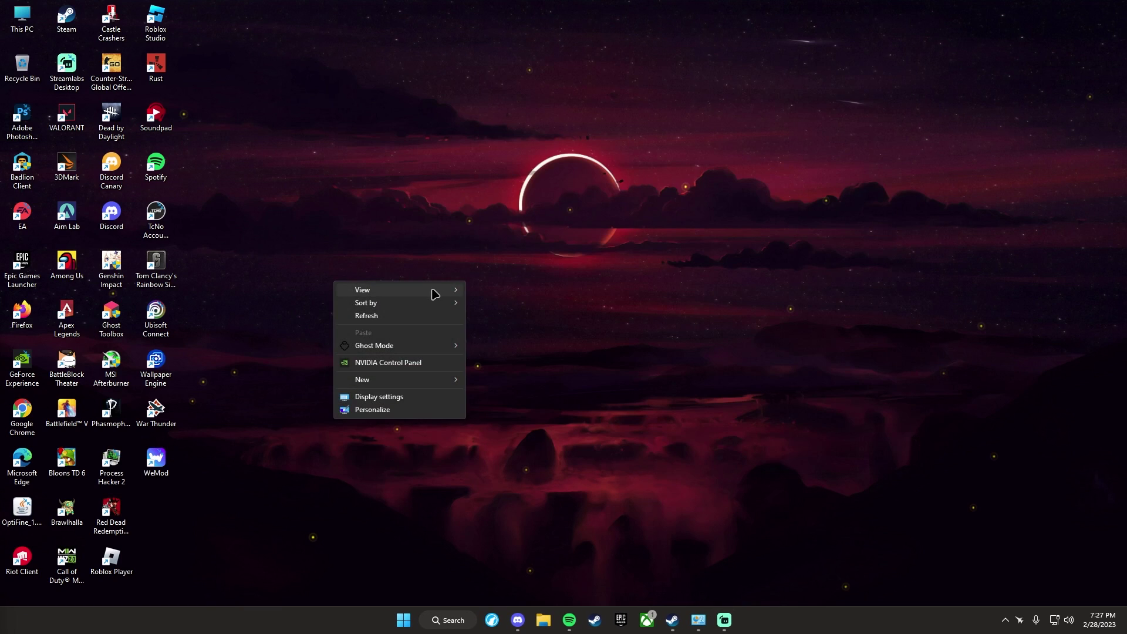
click(527, 366)
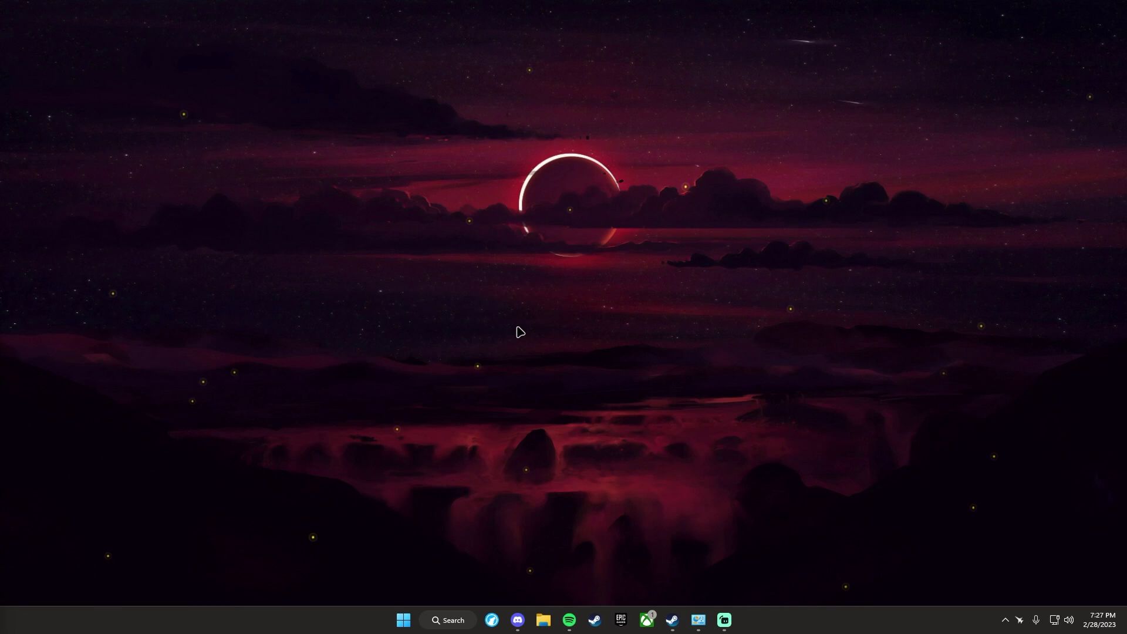